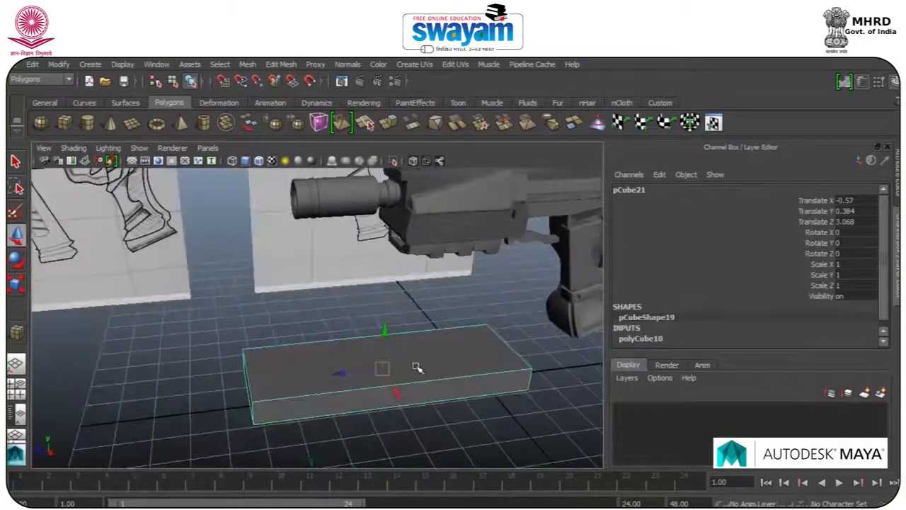
Scale the box under the gun down to about 0.45 in X, 0.65 in Y and 0.55 in Z
left_click_drag(388, 325, 386, 310)
key("w")
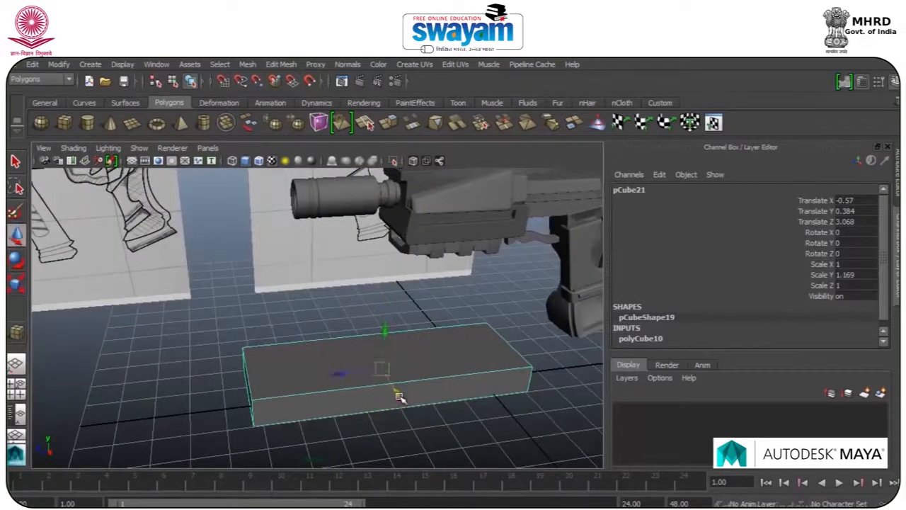
key("r")
left_click_drag(403, 403, 385, 385)
Adjust the corner vertices at the ends of the box and scale them so the block tapers along its length
right_click_drag(409, 249, 352, 249)
left_click_drag(266, 363, 307, 439)
right_click_drag(382, 421, 509, 387, "alt")
middle_click_drag(508, 387, 476, 352, "alt")
left_click_drag(489, 346, 389, 487)
key("r")
mouse_move(450, 414)
left_mouse_down()
mouse_move(463, 411)
mouse_move(455, 427)
mouse_move(398, 386)
mouse_move(529, 411)
mouse_move(418, 402)
left_mouse_up()
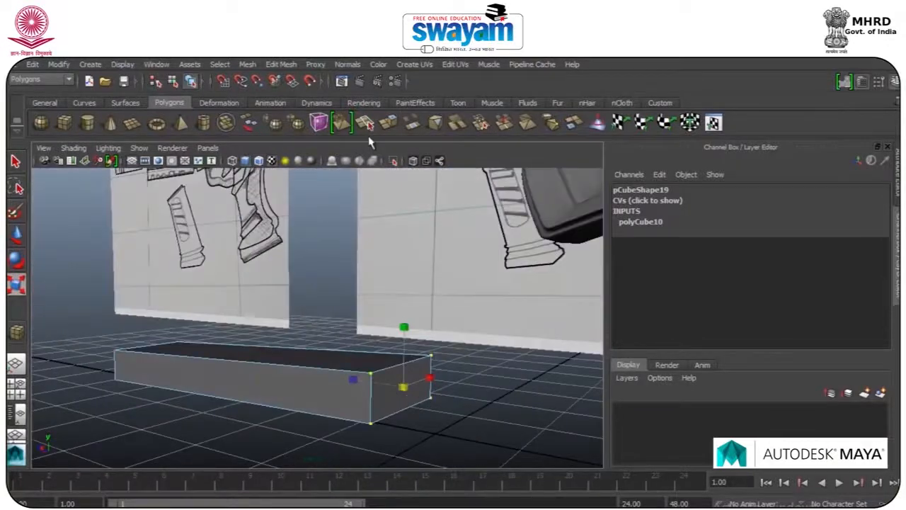
Extrude the box's end face nearest the grid centre and scale it in slightly as a narrow inset
right_click_drag(357, 352, 360, 283)
left_click(401, 383)
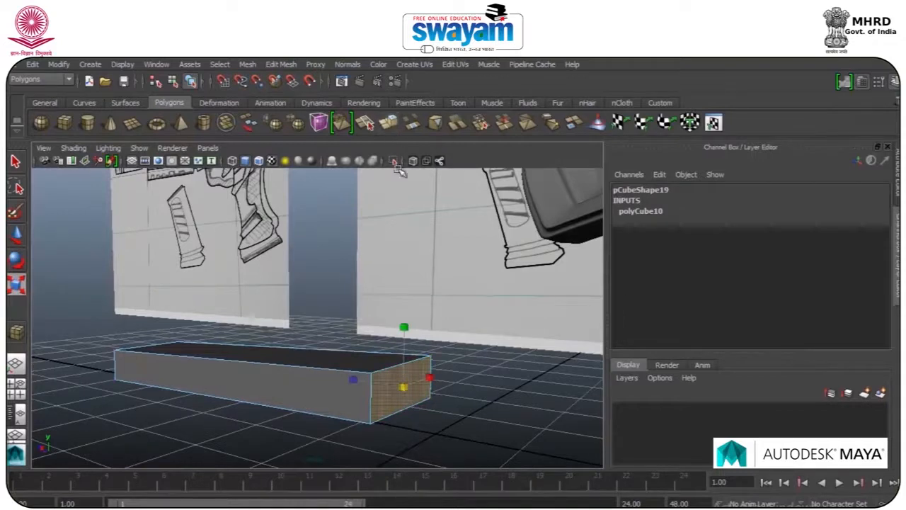
left_click(388, 122)
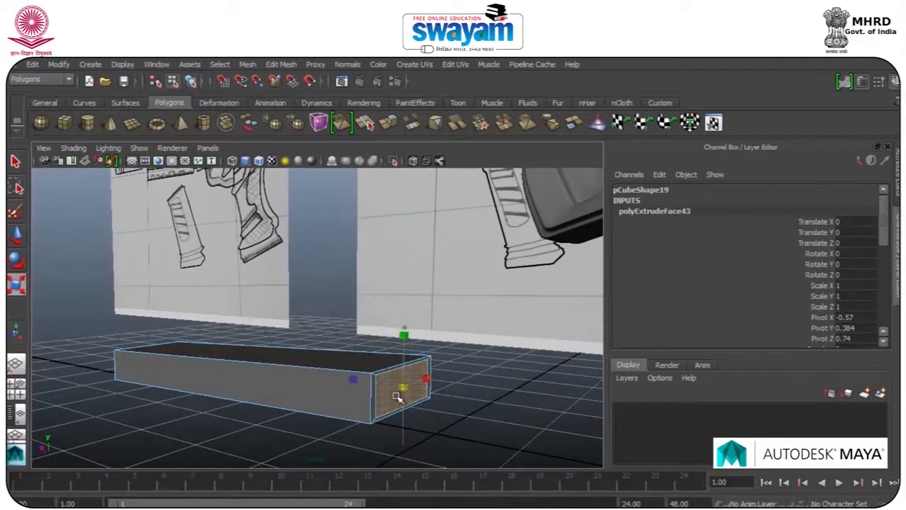
left_click_drag(398, 400, 413, 407, "alt")
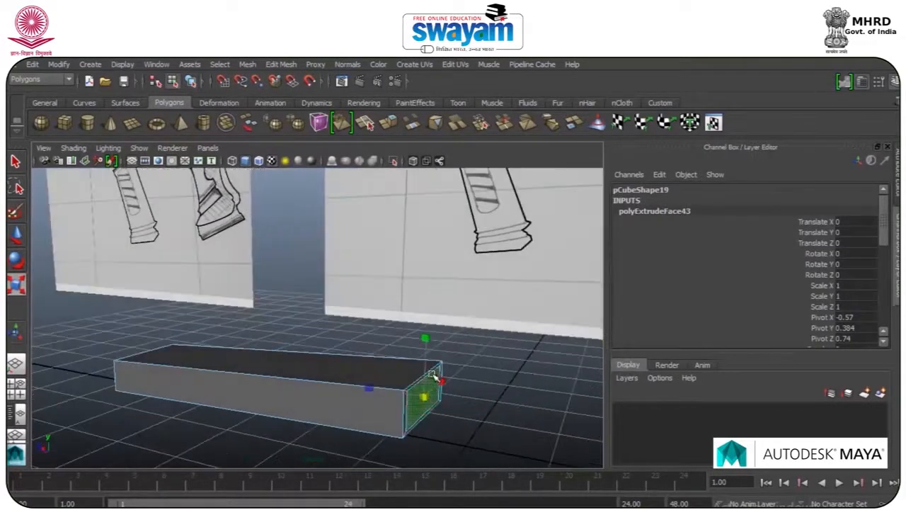
Extrude the inset end face again, move it outward and scale it up to flare the end
left_click(388, 122)
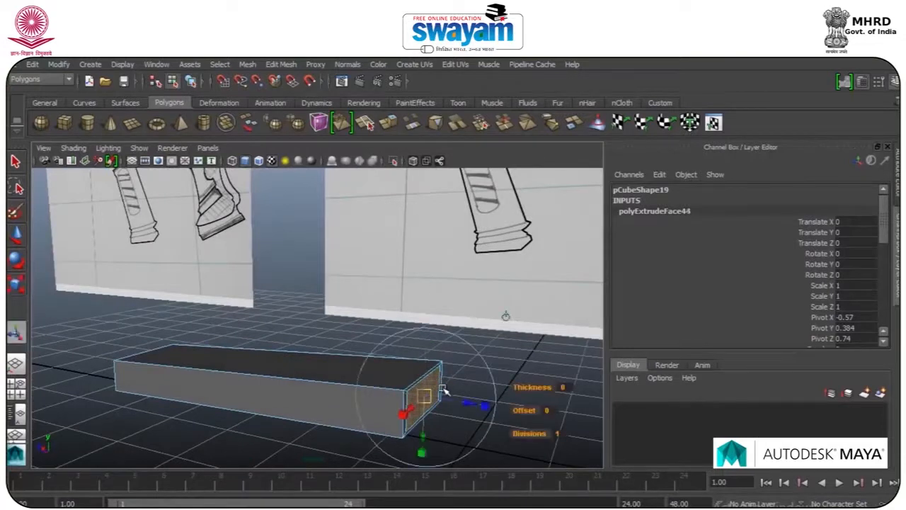
left_click_drag(410, 393, 416, 393)
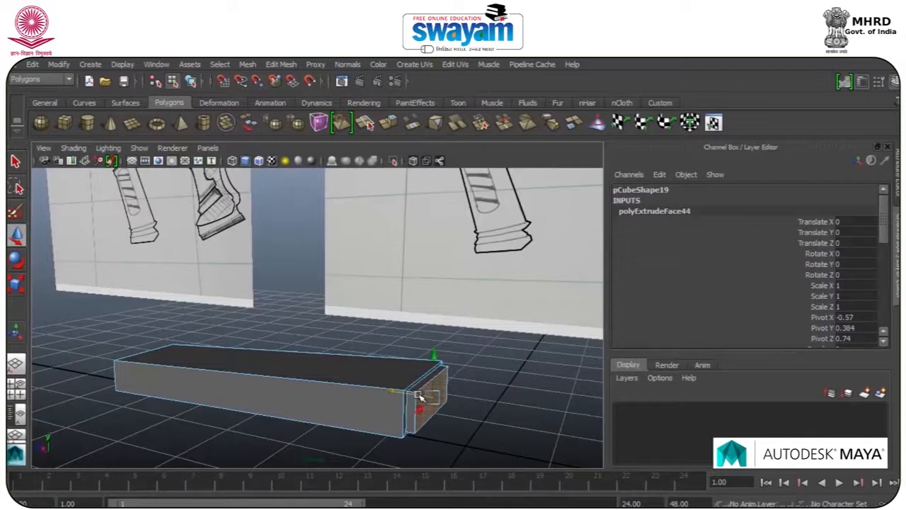
key("r")
mouse_move(432, 396)
left_mouse_down()
mouse_move(442, 389)
mouse_move(425, 403)
mouse_move(486, 427)
mouse_move(419, 398)
left_mouse_up()
key("w")
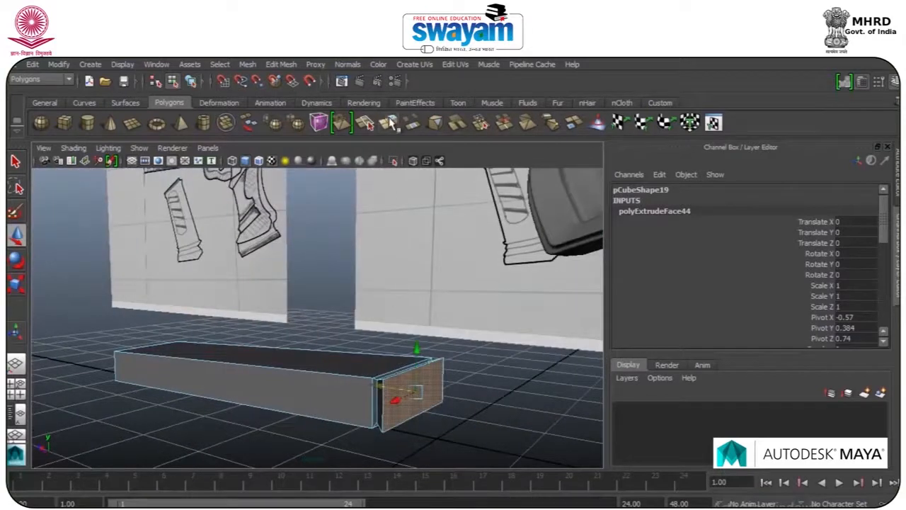
Extrude the flared end face once more and pull it outward to thicken the flange
left_click(388, 124)
key("w")
left_click_drag(401, 390, 433, 401)
Extrude the opposite end face of the box, move it outward and scale it up into a flare
left_click_drag(375, 361, 402, 375, "alt")
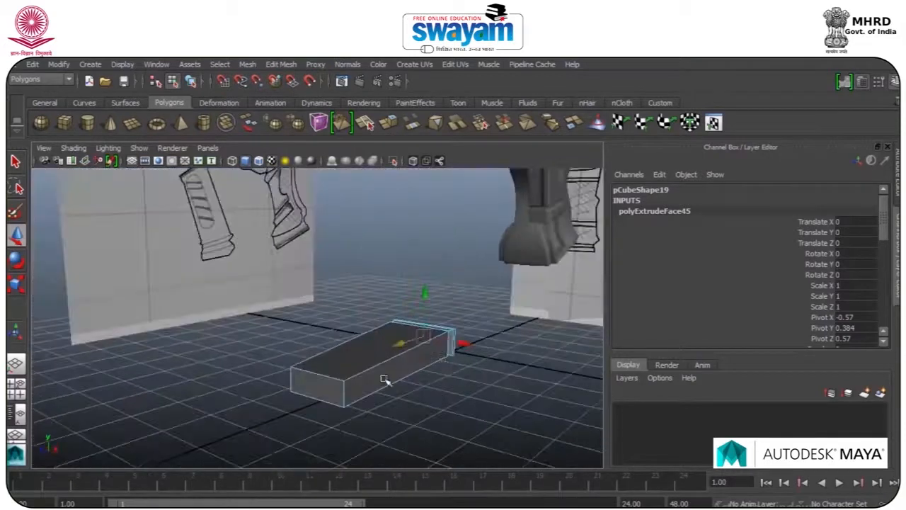
left_click(324, 383)
left_click(388, 122)
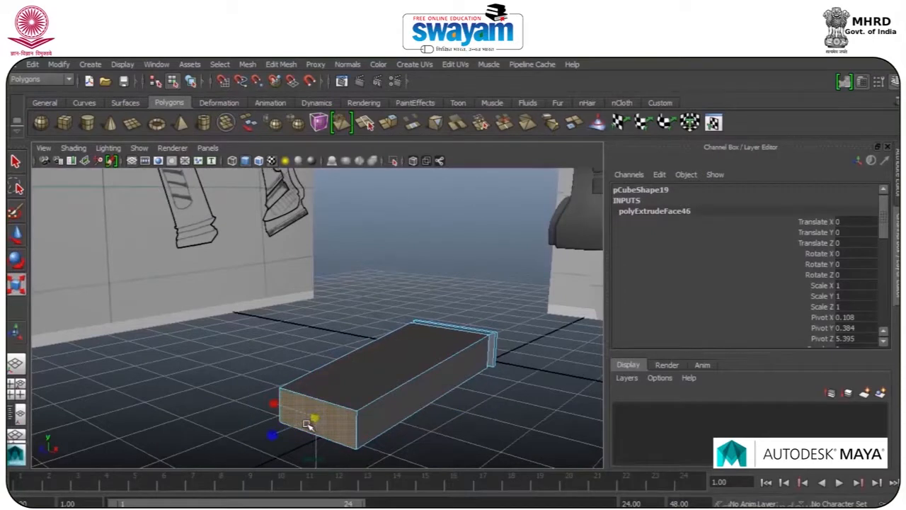
key("w")
left_click_drag(296, 427, 290, 429)
scroll(300, 423, "down", 1)
scroll(301, 423, "up", 1)
key("r")
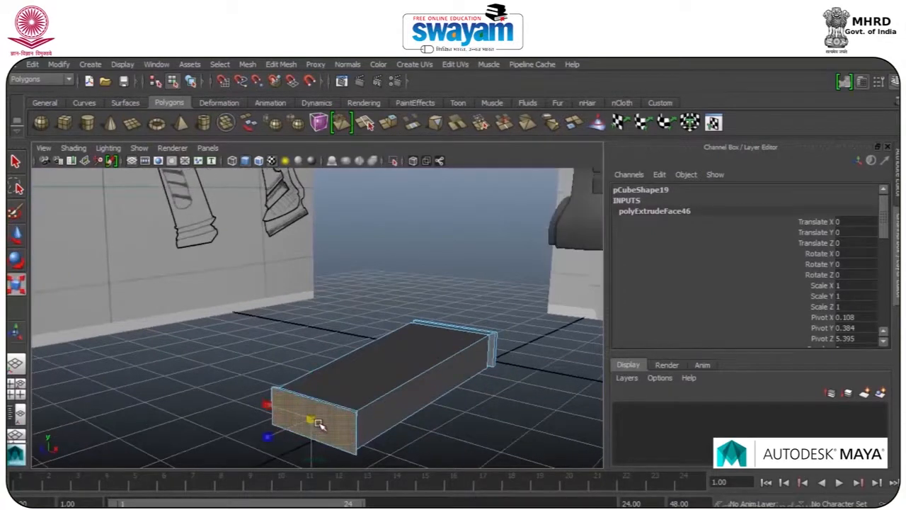
Extrude the second flared end face outward to give that flange its thickness
left_click_drag(302, 432, 283, 427, "alt")
middle_click_drag(283, 427, 370, 370, "alt")
scroll(352, 369, "up", 3)
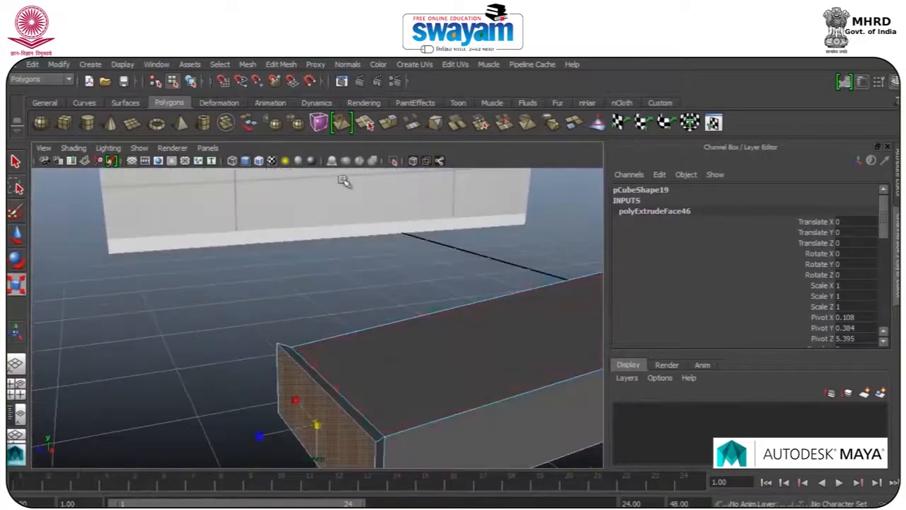
left_click(364, 123)
key("w")
left_click_drag(289, 426, 326, 263)
key("r")
scroll(350, 369, "down", 3)
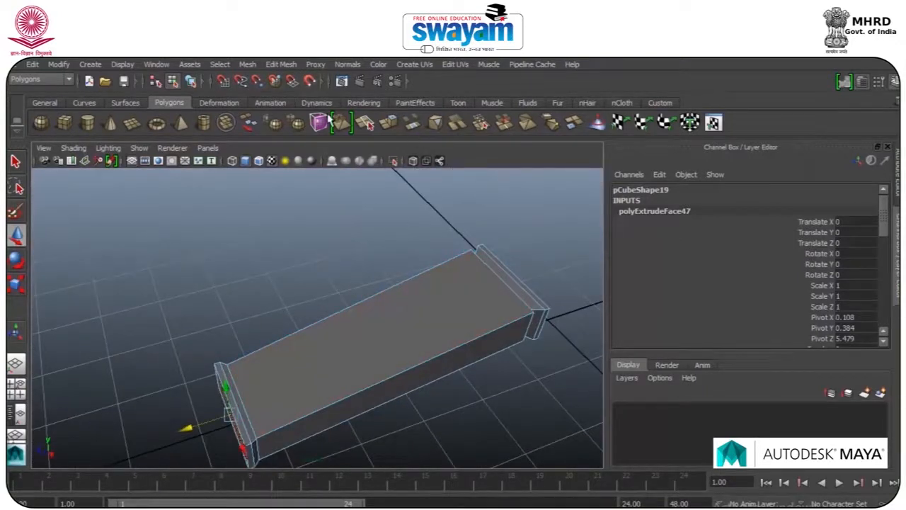
Extrude the large top face, scale it into a narrow inset panel and shift it toward the end farther from the grid centre
right_click_drag(403, 339, 406, 279)
left_click(399, 316)
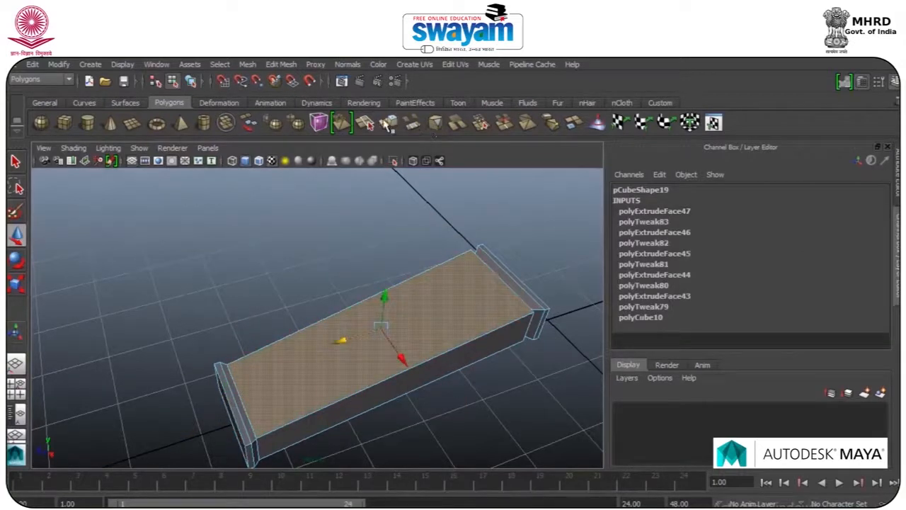
left_click_drag(380, 330, 398, 344)
key("r")
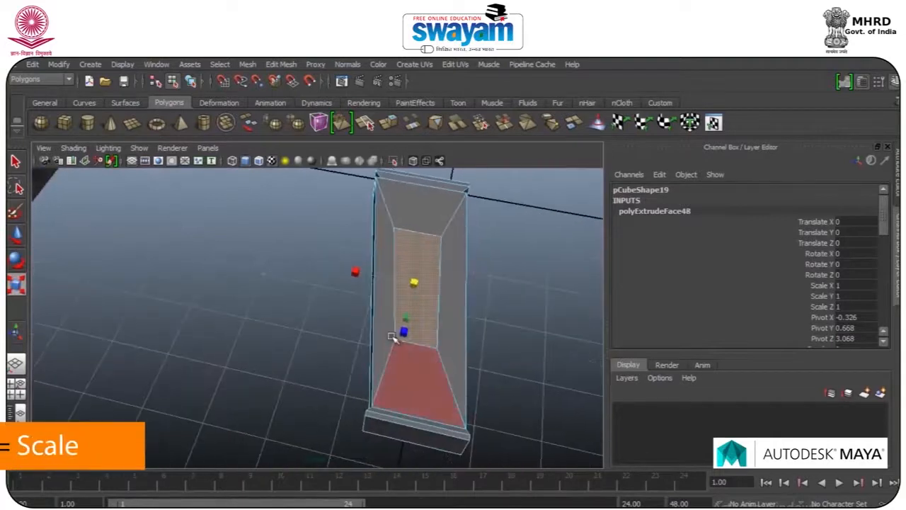
left_click_drag(446, 291, 458, 293)
left_click_drag(422, 332, 415, 368)
key("w")
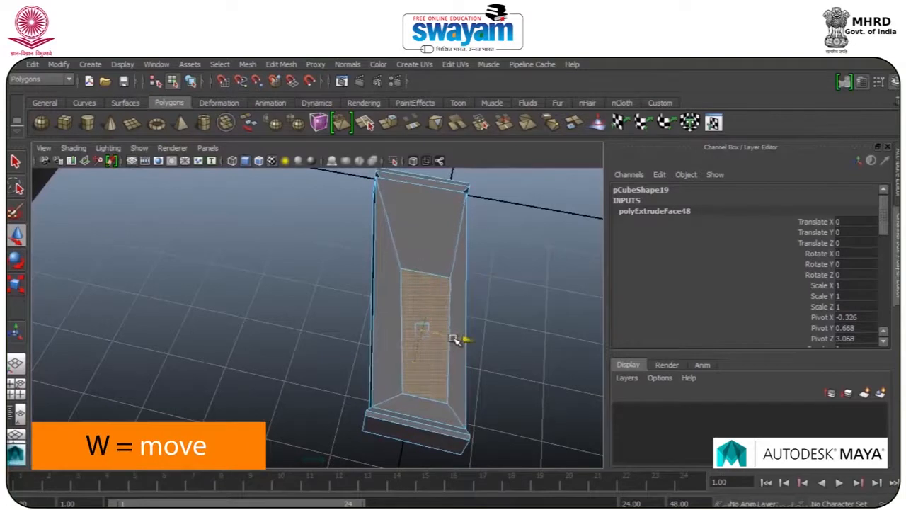
Delete the inset panel face to leave a rectangular opening in the top of the box
left_click_drag(496, 350, 411, 336, "alt")
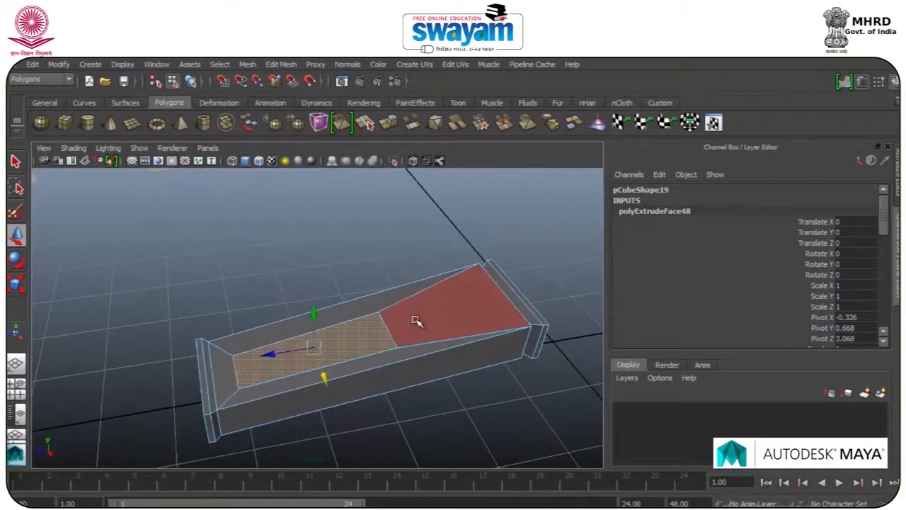
key("Delete")
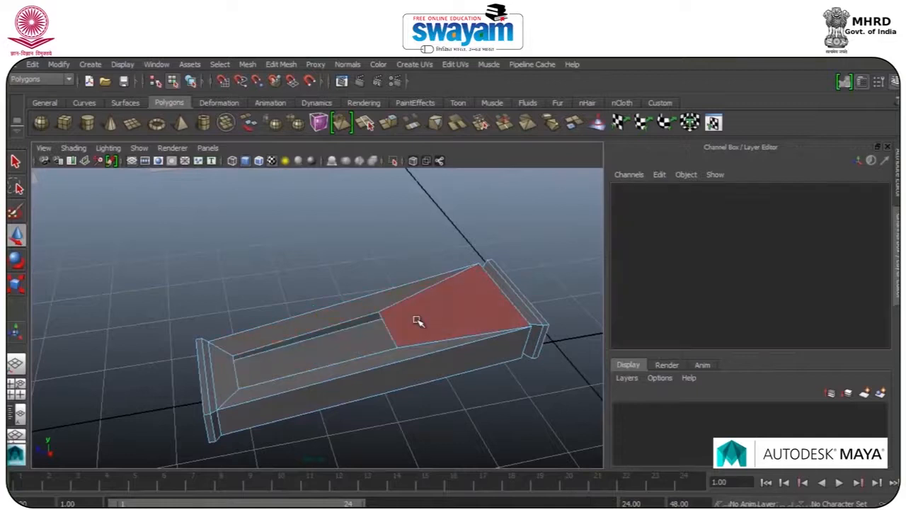
mouse_move(412, 342)
left_mouse_down("alt")
mouse_move(395, 354)
mouse_move(419, 330)
left_mouse_up("alt")
Extrude the border edges of the rectangular opening downward into the box to form inner walls
right_click_drag(420, 310, 420, 219)
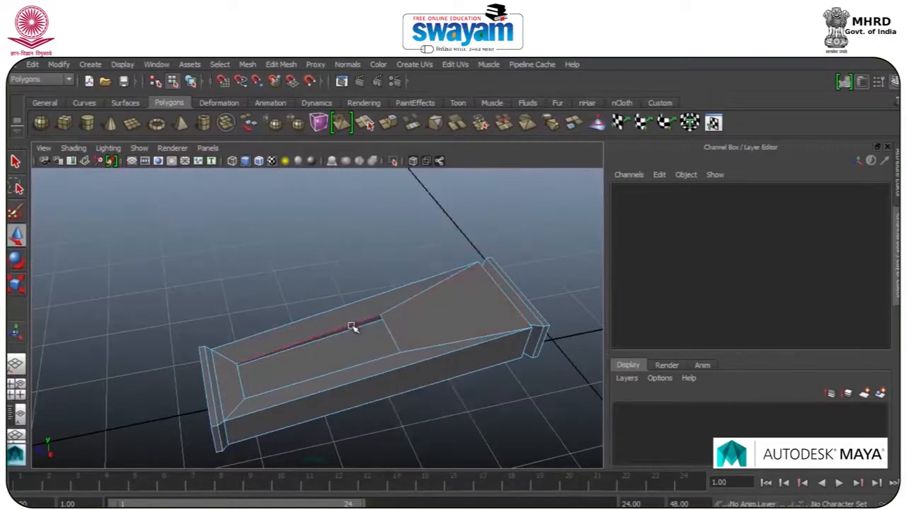
left_click(376, 326)
left_click(388, 356)
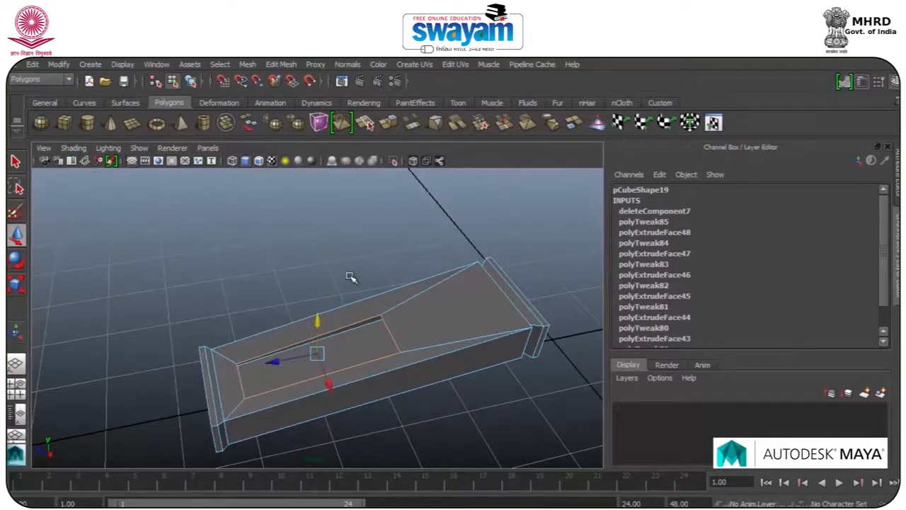
key("ctrl+e")
key("w")
left_click_drag(320, 332, 388, 306)
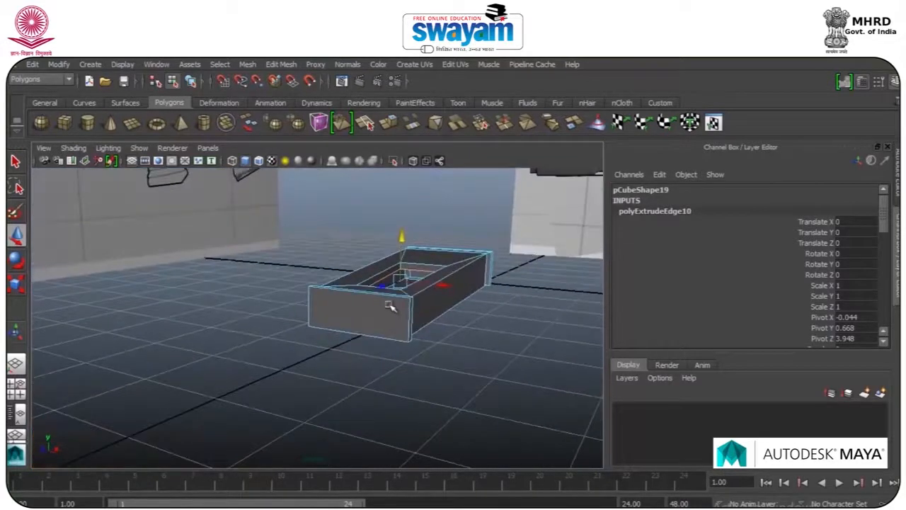
Insert edge loops near the upper and lower edges of the opening's inner walls and around its outer rim
right_click_drag(390, 305, 422, 284, "alt")
left_click_drag(422, 285, 371, 299, "alt")
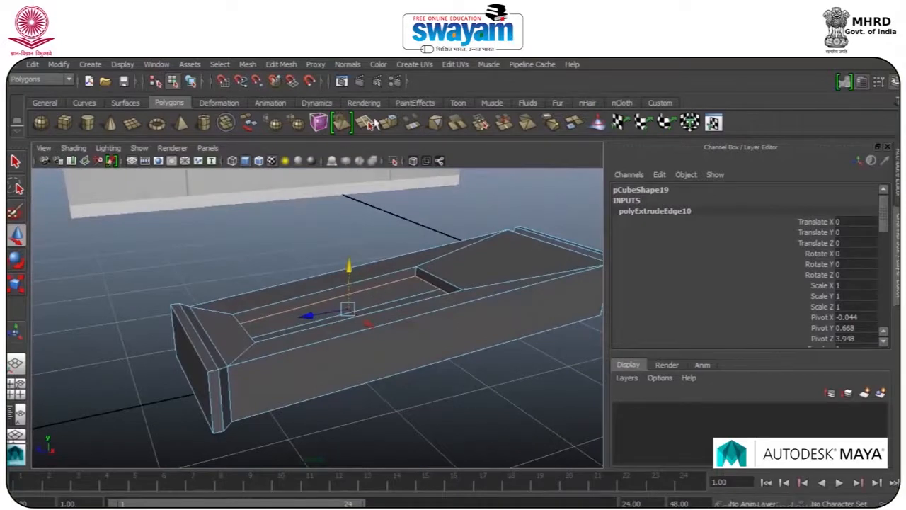
left_click(287, 65)
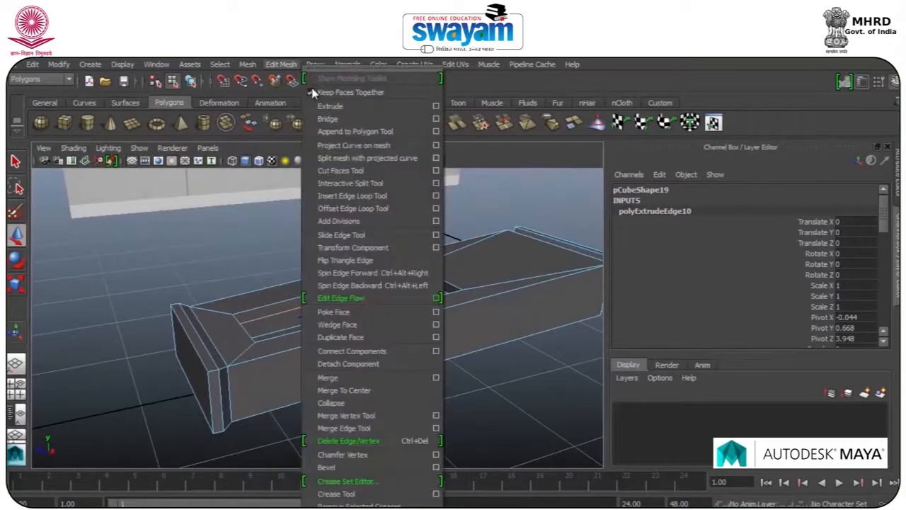
left_click(352, 196)
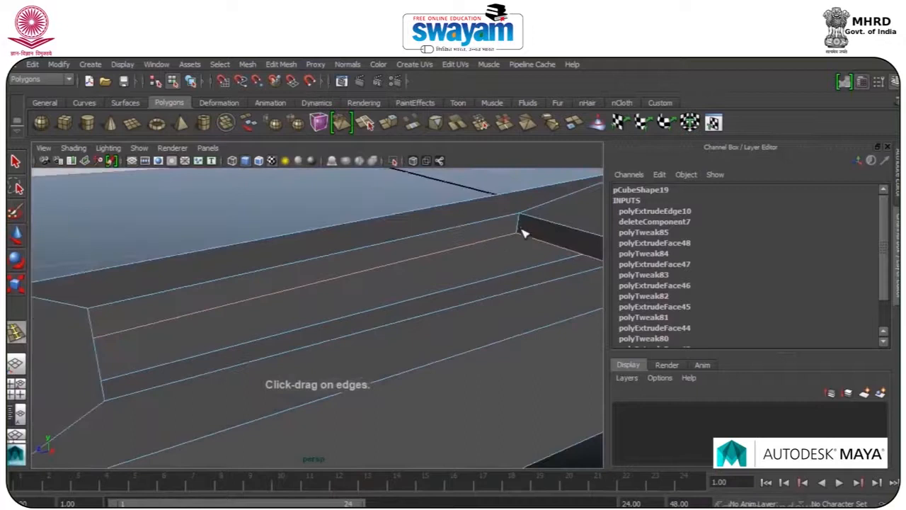
left_click(521, 223)
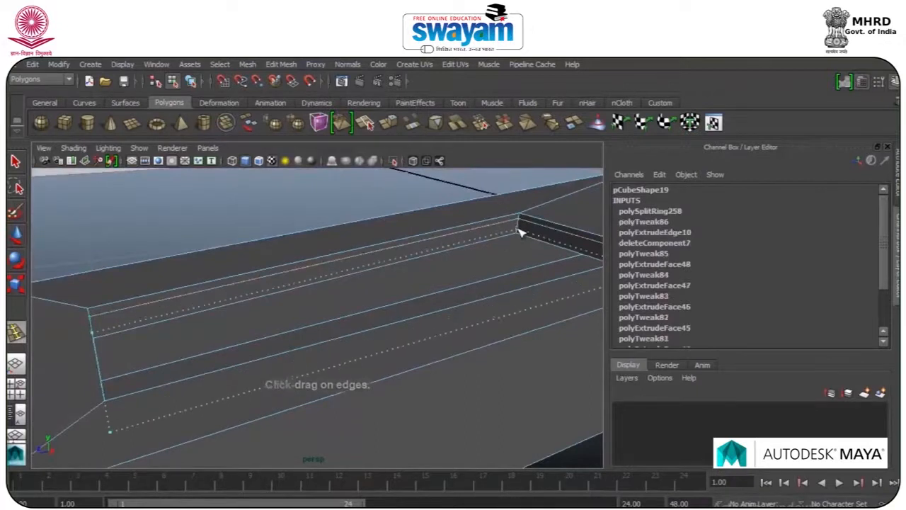
left_click(527, 220)
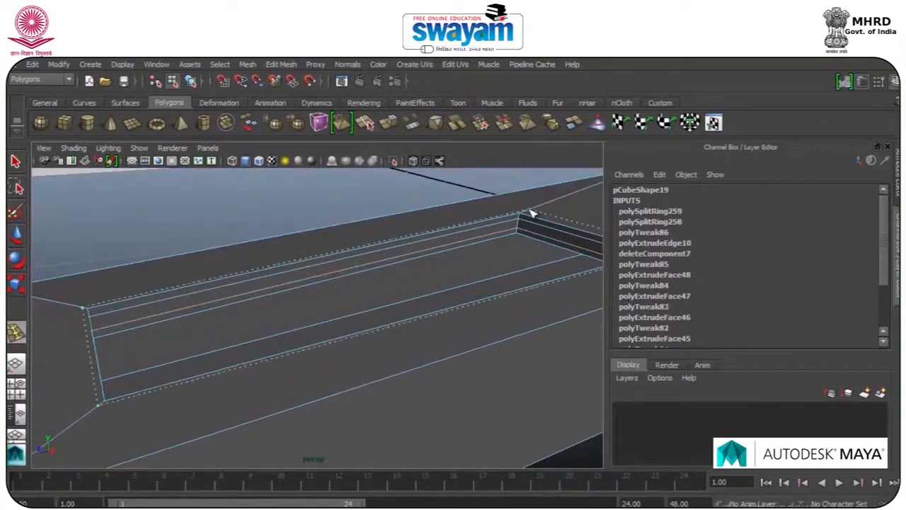
left_click(532, 214)
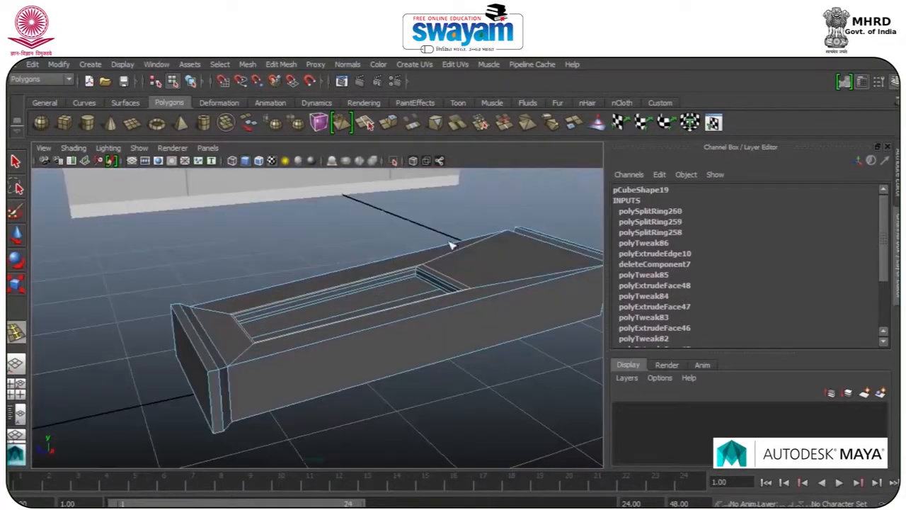
Insert supporting edge loops beside and around the flange at the end nearest the opening
left_click(238, 373)
scroll(212, 379, "up", 3)
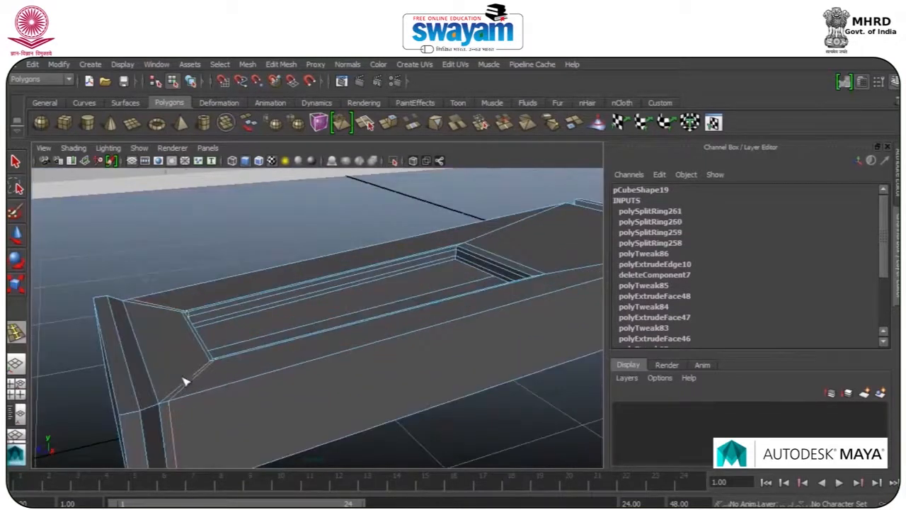
left_click(106, 304)
left_click(149, 406)
Insert two lengthwise edge loops around the box's sides, near the top and bottom edges
left_click_drag(148, 405, 379, 259, "alt")
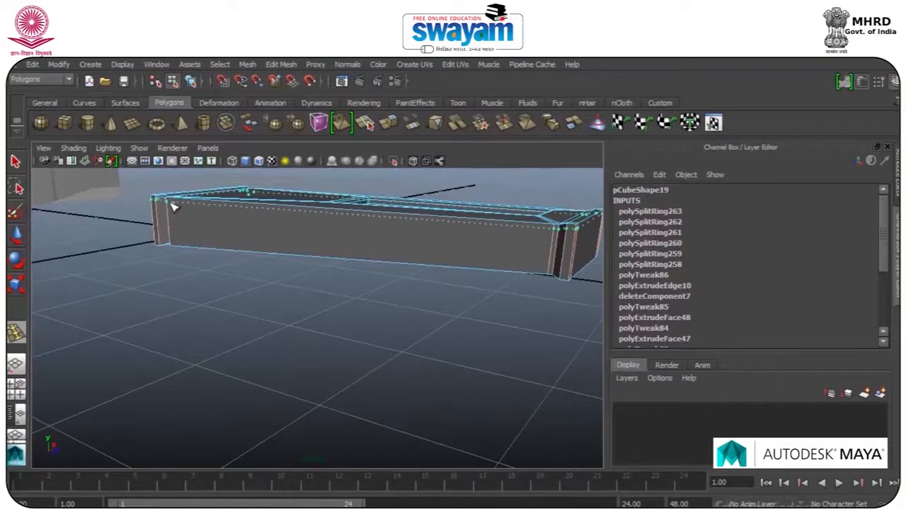
left_click(171, 228)
left_click(170, 239)
Insert three more supporting edge loops to sharpen the remaining edges around the box's flanged end
left_click_drag(170, 239, 407, 295, "alt")
left_click(455, 193)
left_click(413, 278)
left_click(424, 280)
Insert an edge loop around the top frame, just inside its outer edges
left_click_drag(430, 283, 241, 312, "alt")
scroll(362, 276, "down", 5)
scroll(378, 263, "down", 3)
left_click_drag(378, 263, 354, 258, "alt")
scroll(347, 263, "up", 4)
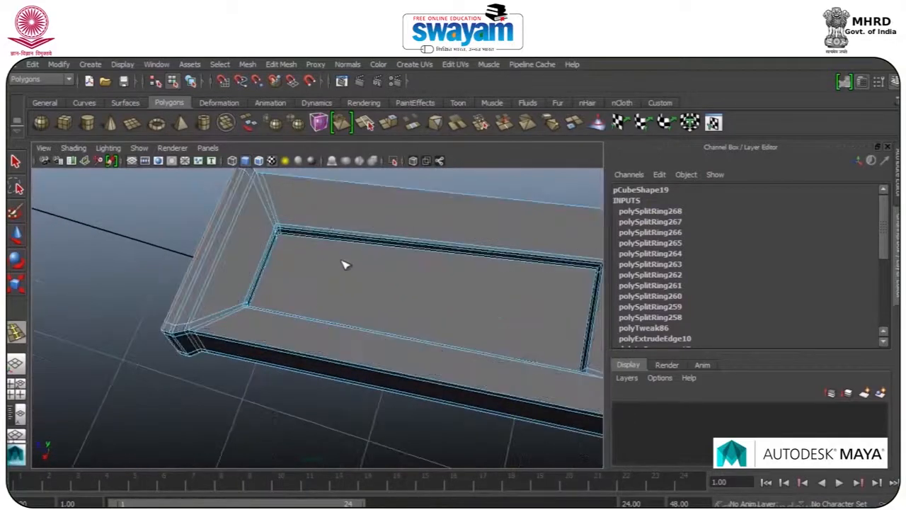
left_click_drag(347, 262, 235, 304, "alt")
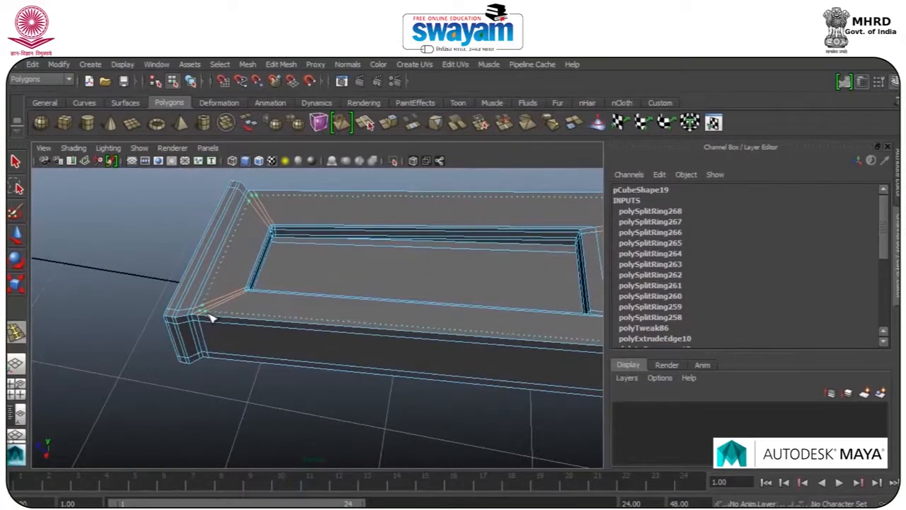
left_click(212, 319)
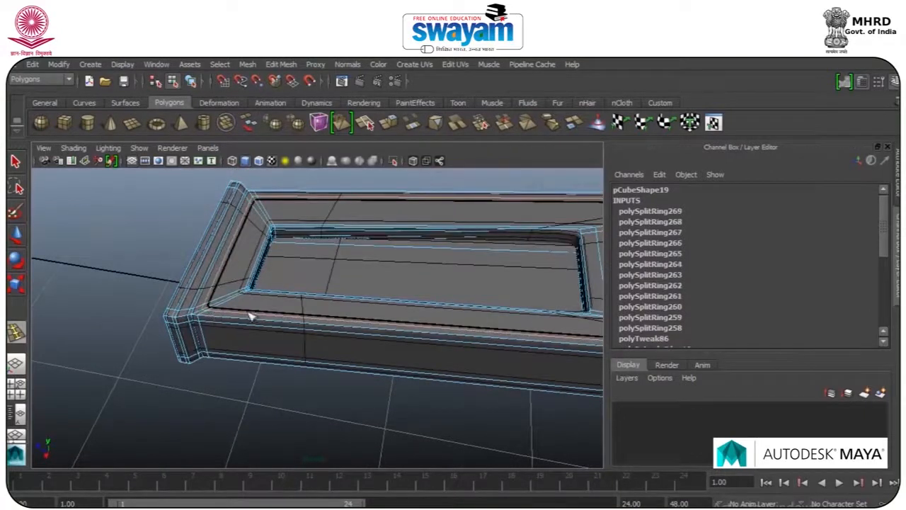
Return to object mode and examine the whole recessed box from several angles
right_click_drag(293, 300, 314, 239)
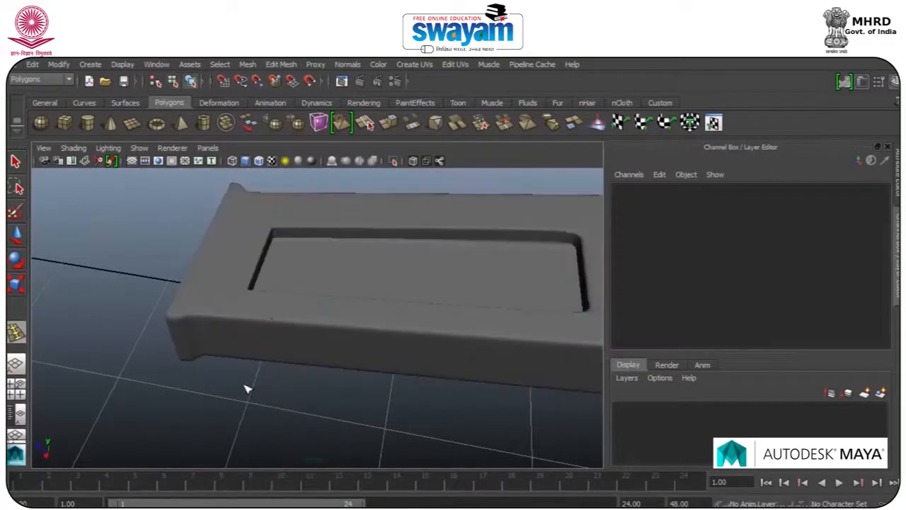
right_click_drag(264, 347, 273, 316, "alt")
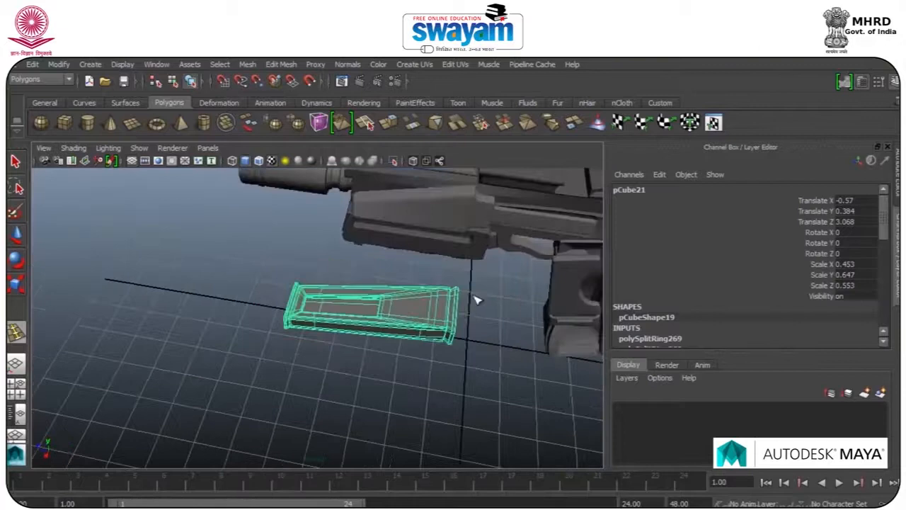
left_click_drag(478, 300, 438, 279, "alt")
middle_click_drag(438, 279, 407, 310, "alt")
right_click_drag(406, 310, 358, 320, "alt")
left_click_drag(358, 319, 291, 280, "alt")
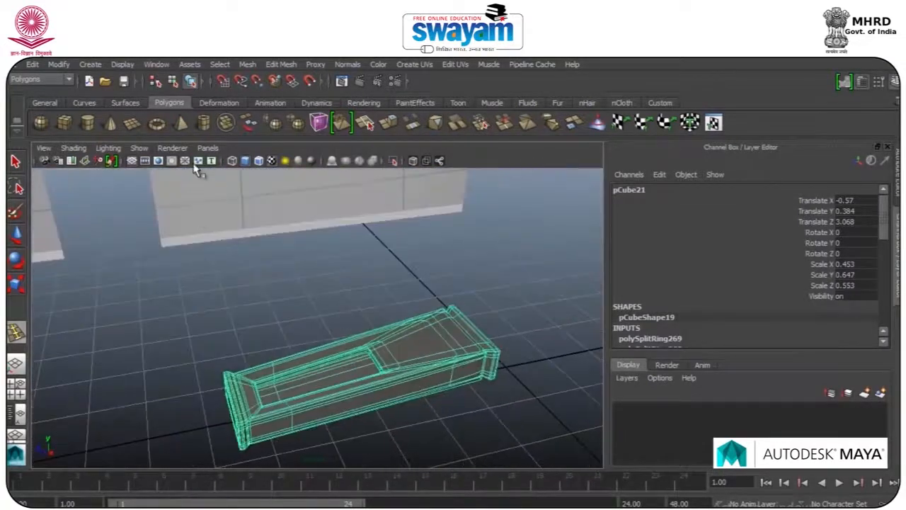
left_click(90, 125)
middle_click_drag(204, 253, 348, 294, "alt")
mouse_move(322, 304)
left_mouse_down()
mouse_move(329, 323)
mouse_move(340, 302)
left_mouse_up()
left_click(336, 316)
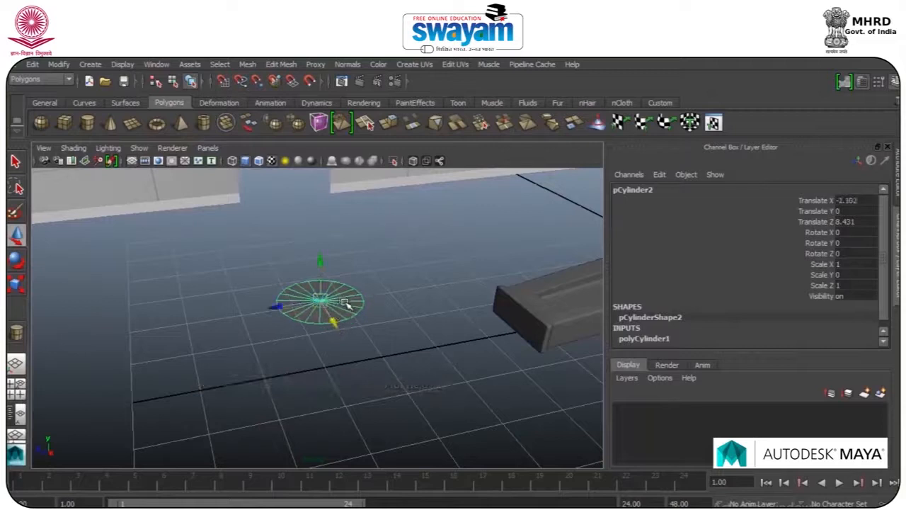
key("Delete")
Create an upright cylinder about 0.13 in radius and 0.81 high beside the box, and scale it uniformly to about 1.2
left_click(111, 126)
left_click_drag(261, 329, 265, 277)
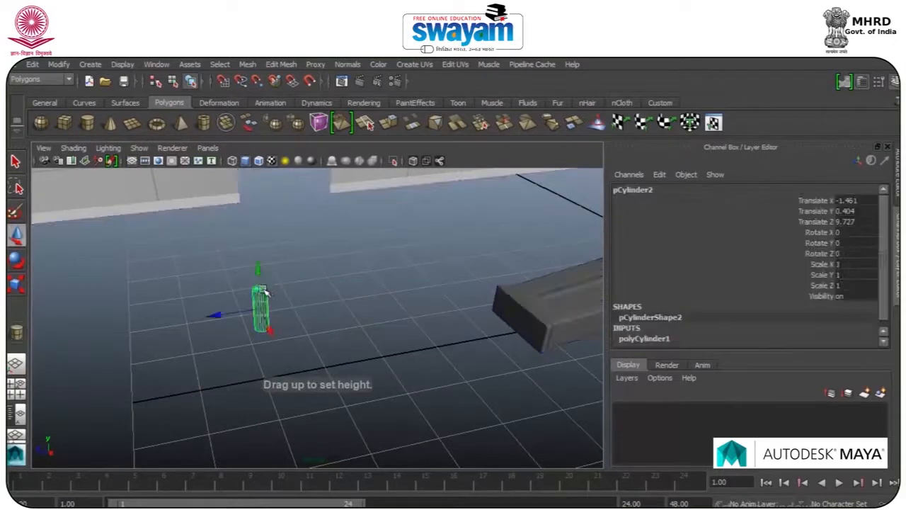
scroll(262, 292, "up", 3)
key("e")
key("r")
left_click_drag(219, 302, 228, 304)
key("f")
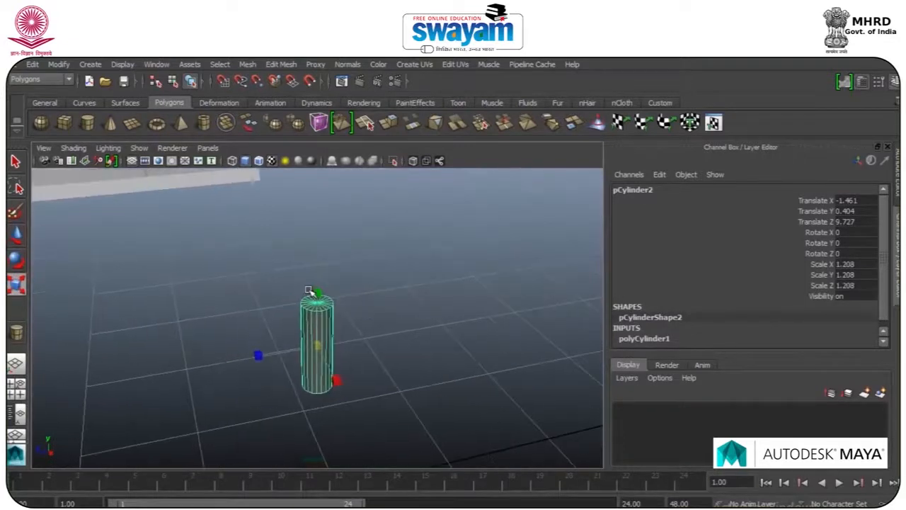
Set the cylinder's radius to 2 and its cap subdivisions to 2
left_click_drag(328, 300, 320, 340, "alt")
scroll(324, 336, "up", 4)
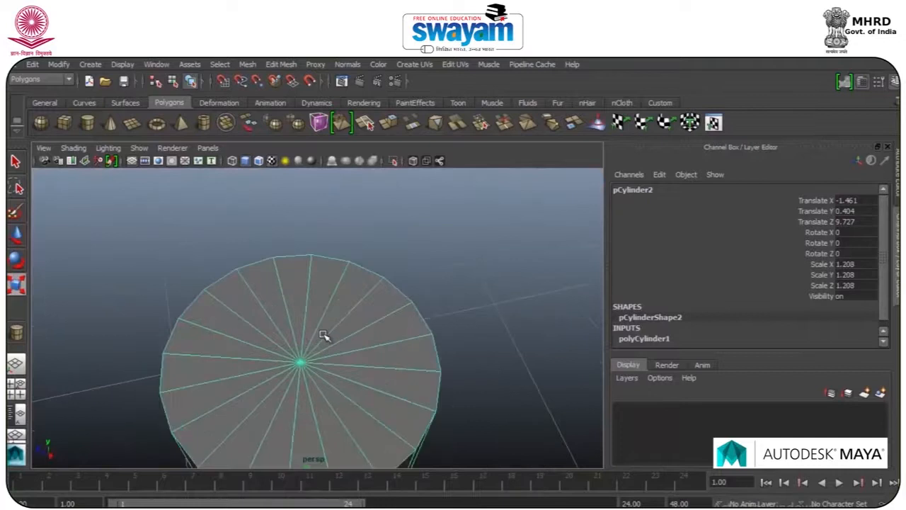
left_click(668, 339)
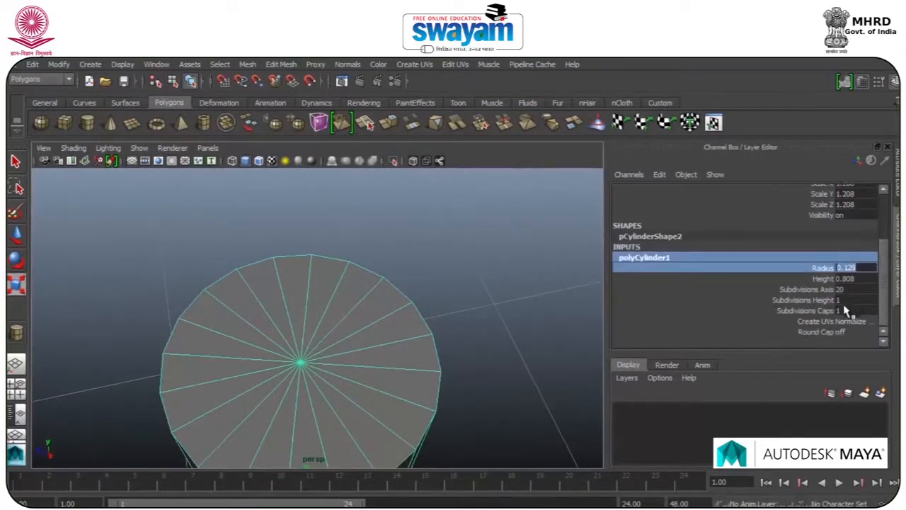
left_click(845, 310)
key("Return")
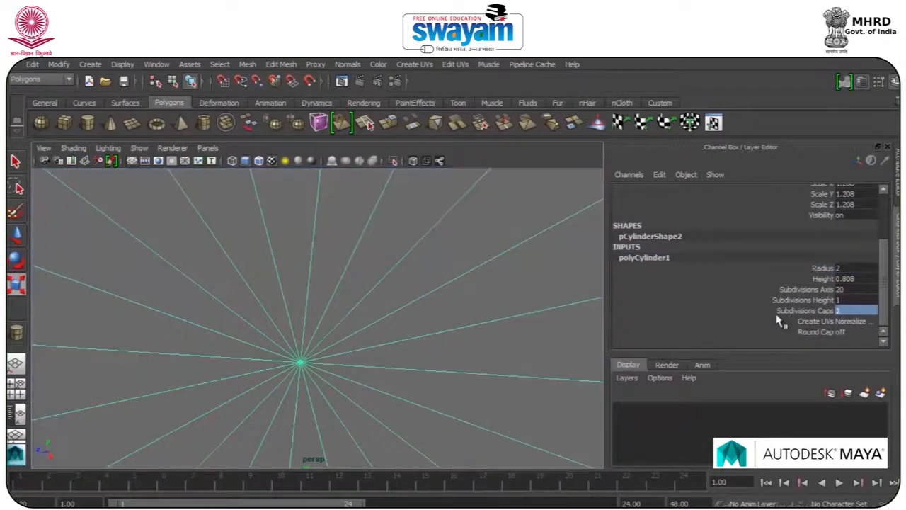
Scale the cylinder into a slim upright shape, about 0.13 in X and Z and 1.65 in Y
left_click_drag(589, 293, 498, 293, "alt")
scroll(497, 293, "down", 6)
left_click_drag(473, 327, 428, 306, "alt")
left_click_drag(316, 270, 315, 184)
left_click_drag(309, 343, 217, 420)
left_click_drag(317, 270, 316, 164)
scroll(312, 285, "up", 4)
left_click_drag(315, 333, 274, 394)
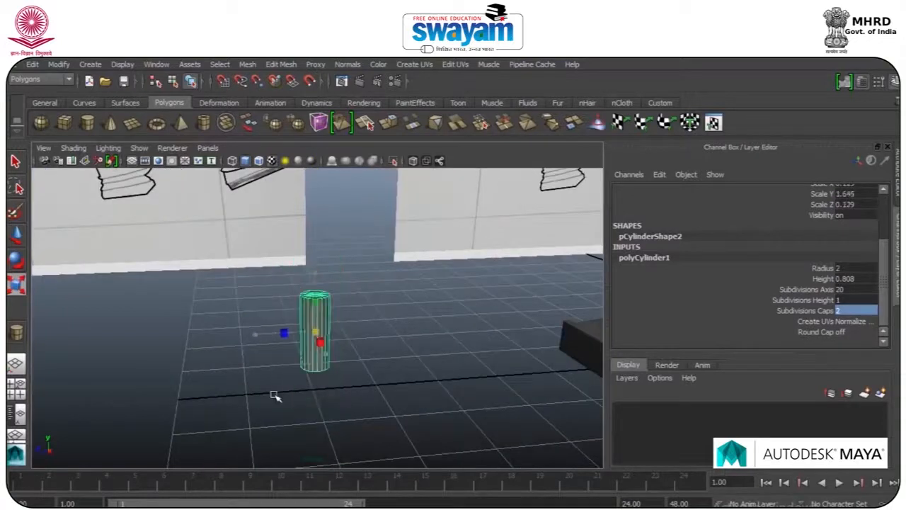
Select the inner ring of faces on the cylinder's upper cap and raise them to form a tapered bullet tip
scroll(313, 319, "up", 6)
right_click_drag(314, 317, 300, 276)
scroll(264, 285, "up", 3)
left_click(239, 252)
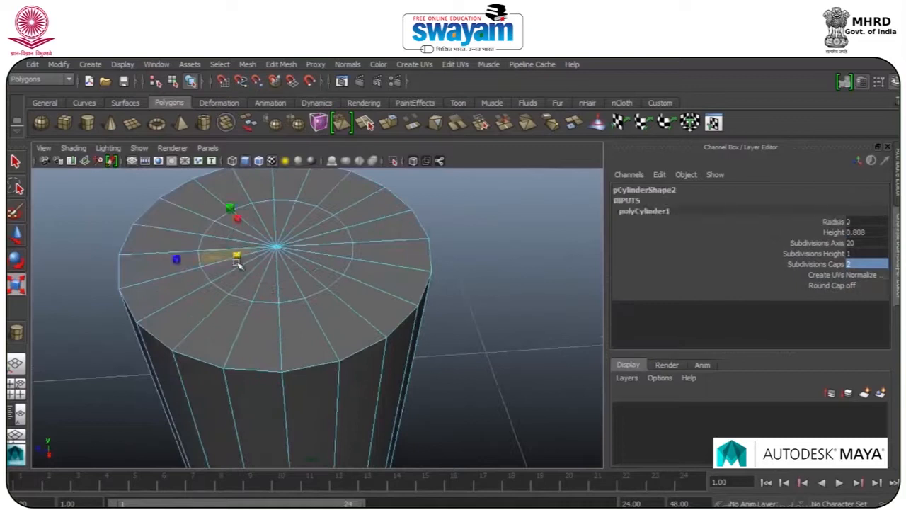
left_click(226, 267, "shift")
left_click(237, 281, "shift")
left_click(252, 287, "shift")
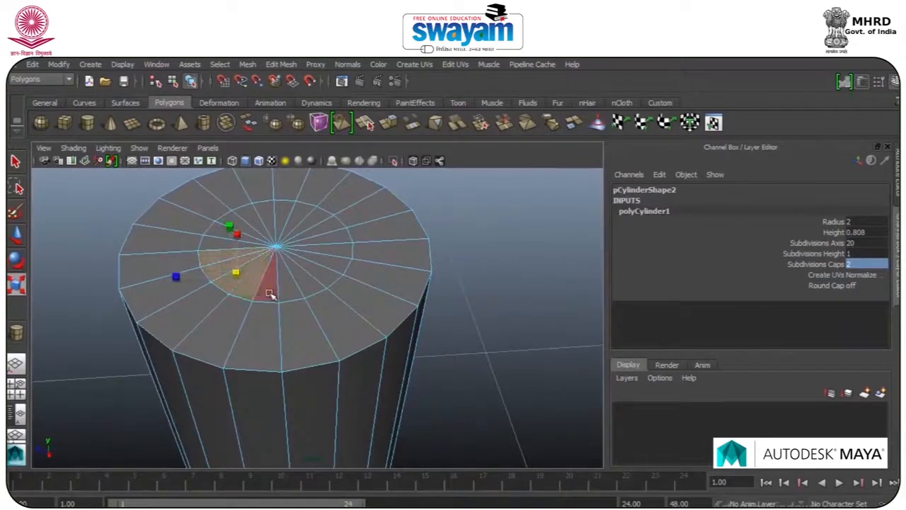
left_click(266, 292, "shift")
left_click(297, 286, "shift")
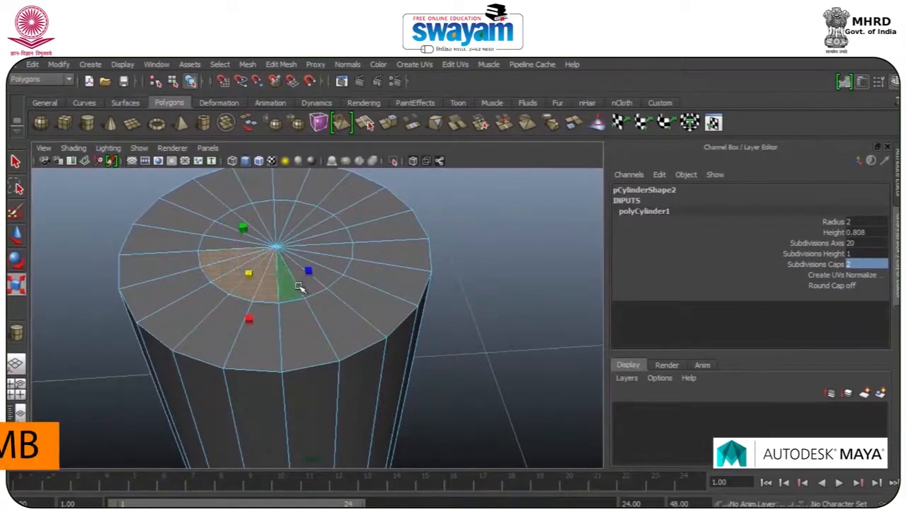
left_click(339, 249, "shift")
left_click(325, 228, "shift")
left_click(306, 207, "shift")
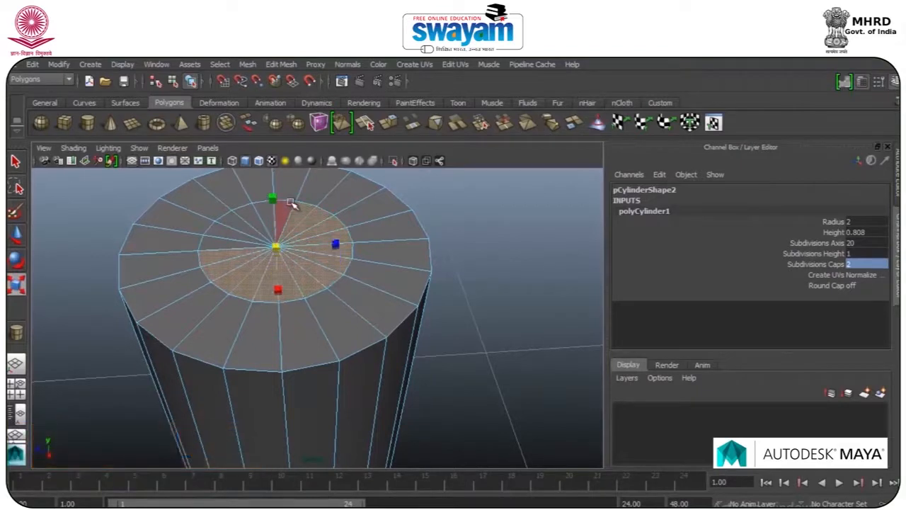
left_click(214, 241, "shift")
scroll(253, 244, "down", 5)
key("w")
scroll(276, 248, "down", 5)
left_click_drag(304, 285, 310, 140, "alt")
middle_click_drag(319, 224, 318, 274, "alt")
left_click_drag(320, 276, 344, 362, "alt")
Insert supporting edge loops just below the bullet's shoulder, near its base and on its underside
right_click_drag(316, 279, 309, 223)
left_click(286, 65)
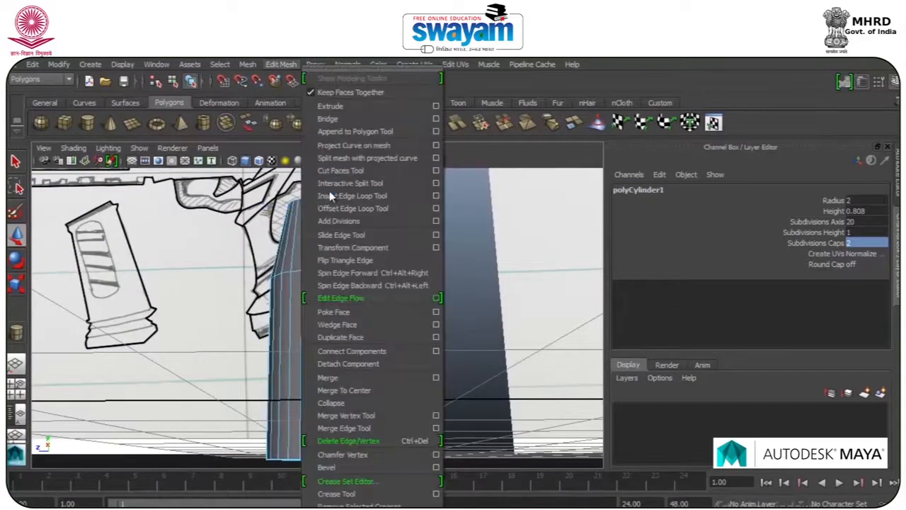
left_click(351, 196)
mouse_move(300, 279)
left_mouse_down()
mouse_move(294, 286)
mouse_move(291, 274)
left_mouse_up()
left_click_drag(323, 343, 328, 279, "alt")
left_click_drag(312, 391, 315, 394)
left_click_drag(361, 348, 343, 395, "alt")
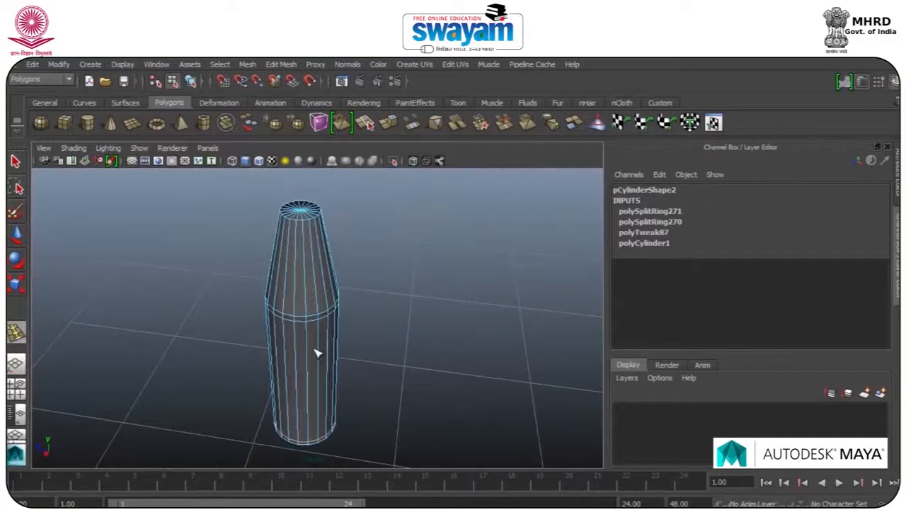
left_click_drag(339, 398, 349, 257, "alt")
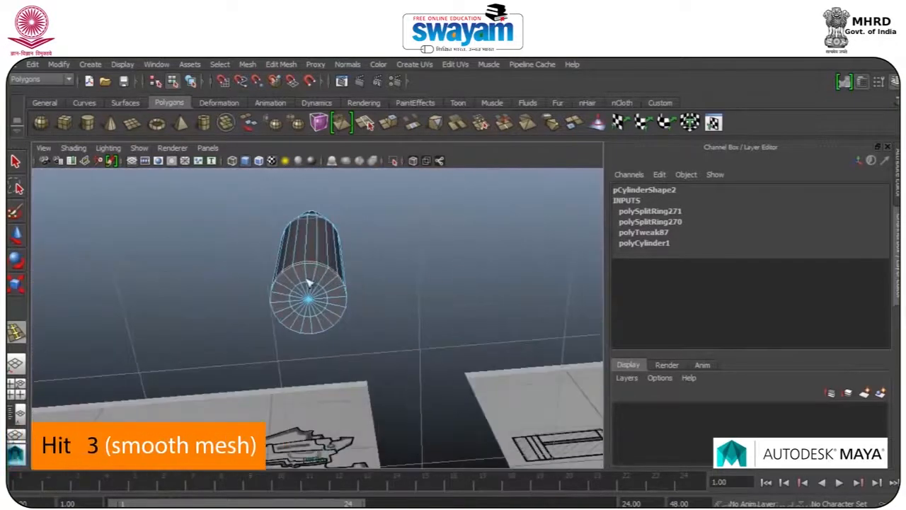
scroll(286, 274, "up", 3)
left_click_drag(274, 260, 339, 374)
Show the bullet as a smooth mesh and return to object mode
key("3")
scroll(324, 260, "down", 3)
right_click_drag(323, 249, 378, 234)
left_click(395, 266)
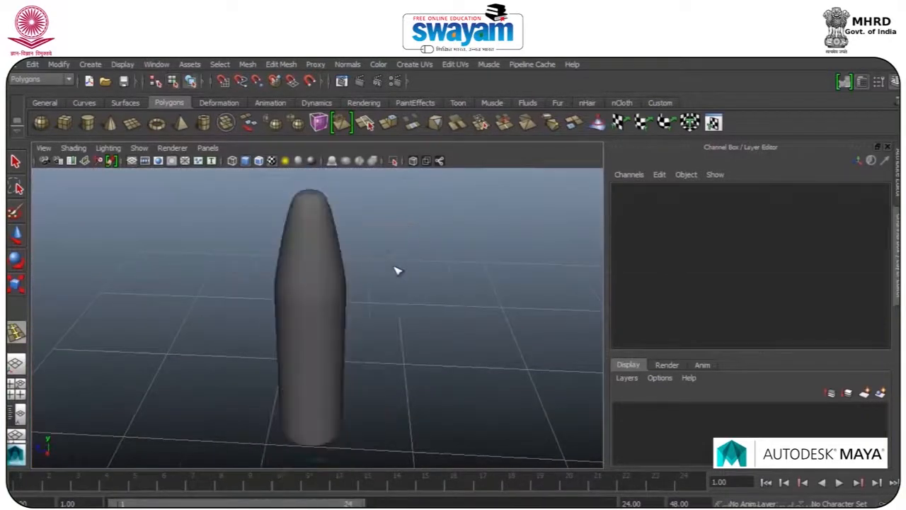
Move the recessed box lengthwise toward the bullet, to about 6.3 in Z
scroll(377, 289, "down", 5)
left_click(317, 323)
key("w")
left_click_drag(316, 322, 291, 329, "alt")
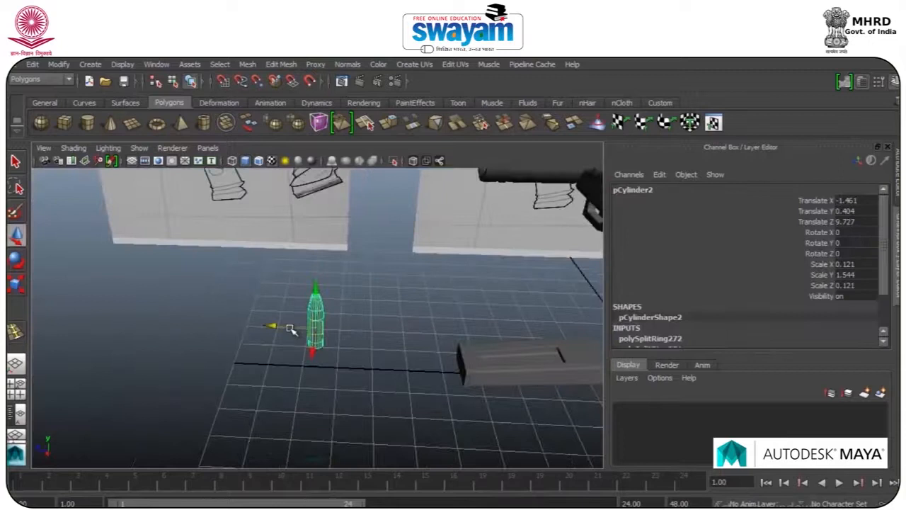
left_click(487, 367)
left_click_drag(499, 356, 470, 403)
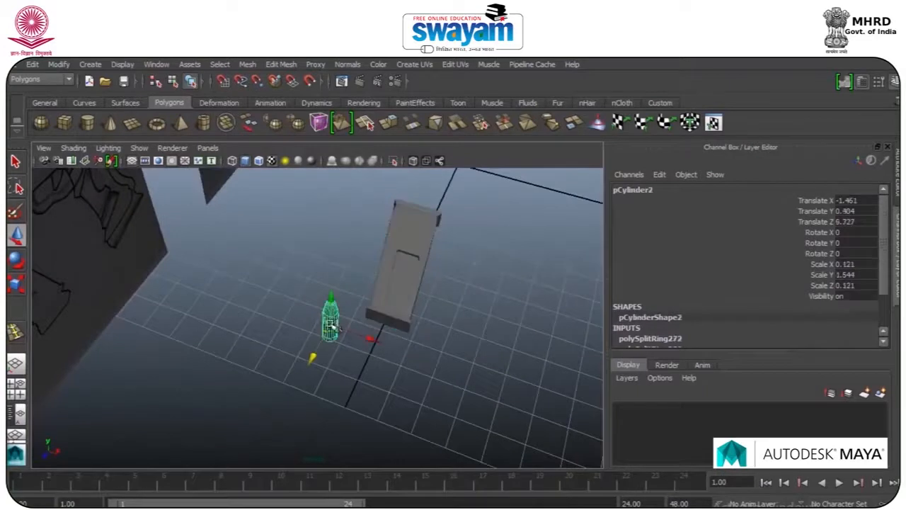
Scale the bullet to about 0.07 in X and Z and 0.9 in Y, and set its Z rotation to 90
left_click(326, 326)
scroll(334, 327, "up", 4)
key("r")
left_click_drag(341, 328, 312, 359)
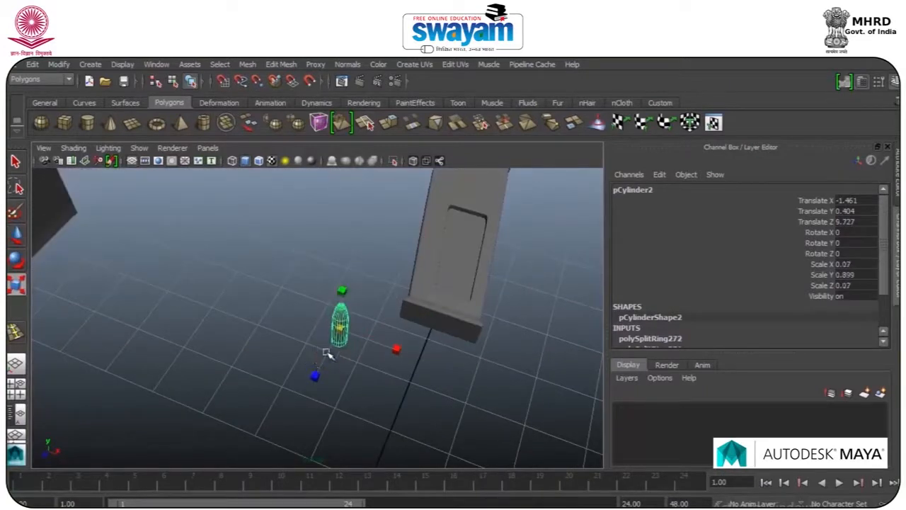
key("e")
left_click_drag(373, 312, 289, 284)
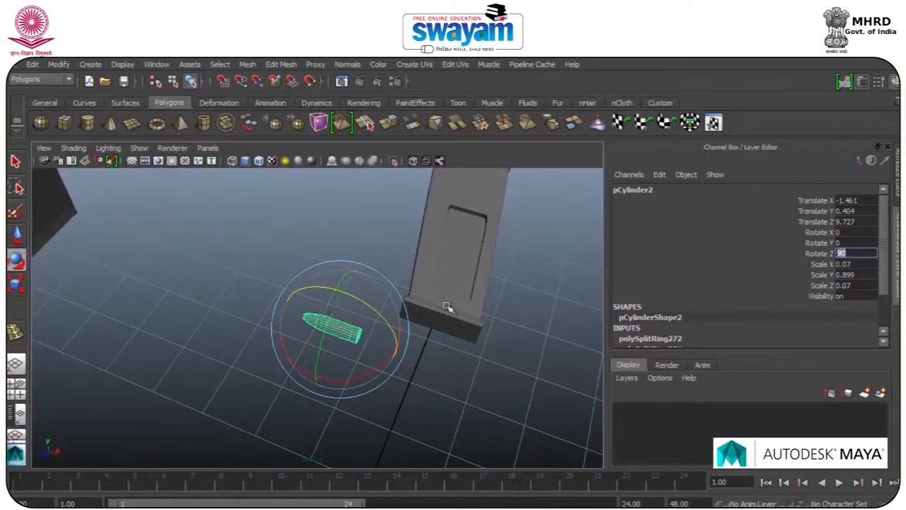
key("Return")
Move the bullet into the outer end of the box's recess, at about X 0.26 and Z 8.25
key("w")
left_click_drag(328, 360, 402, 262)
left_click_drag(328, 353, 309, 348)
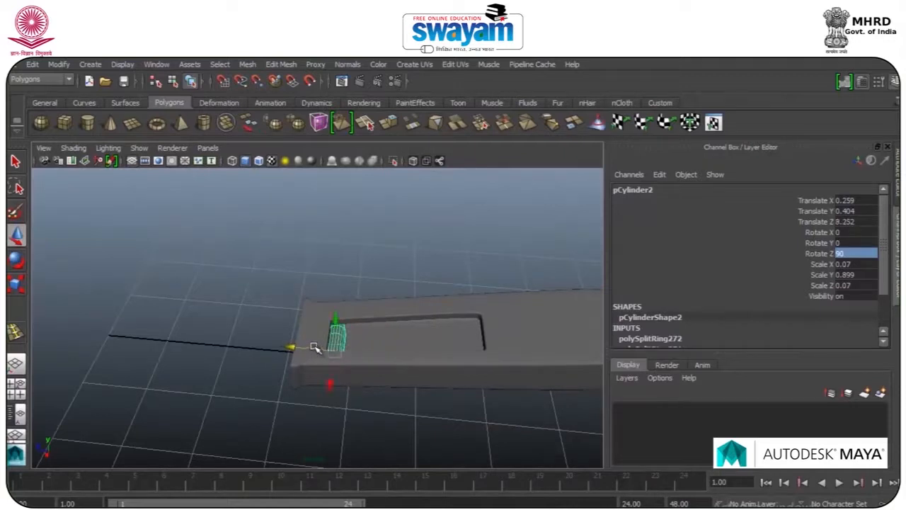
Duplicate the bullet three times side by side along the recess, at about Z 7.94, 7.65 and 7.37
key("ctrl+d")
left_click_drag(306, 348, 327, 353)
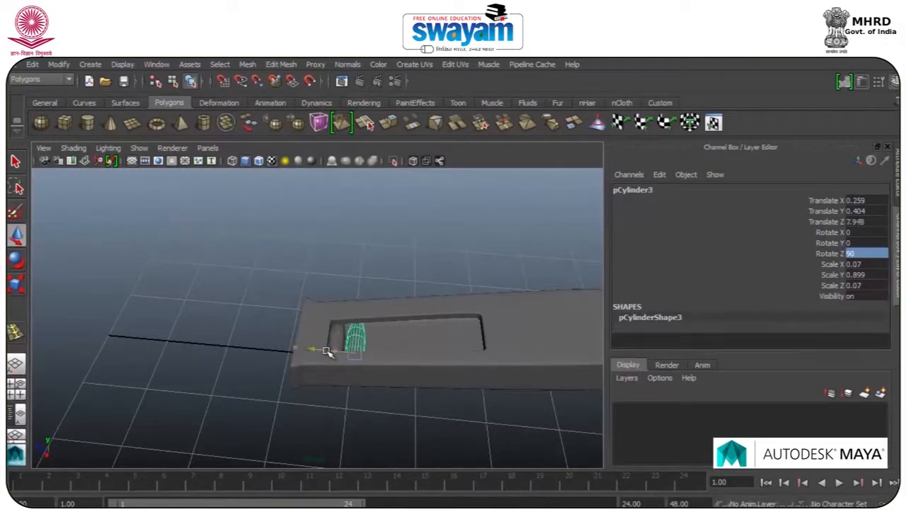
key("ctrl+d")
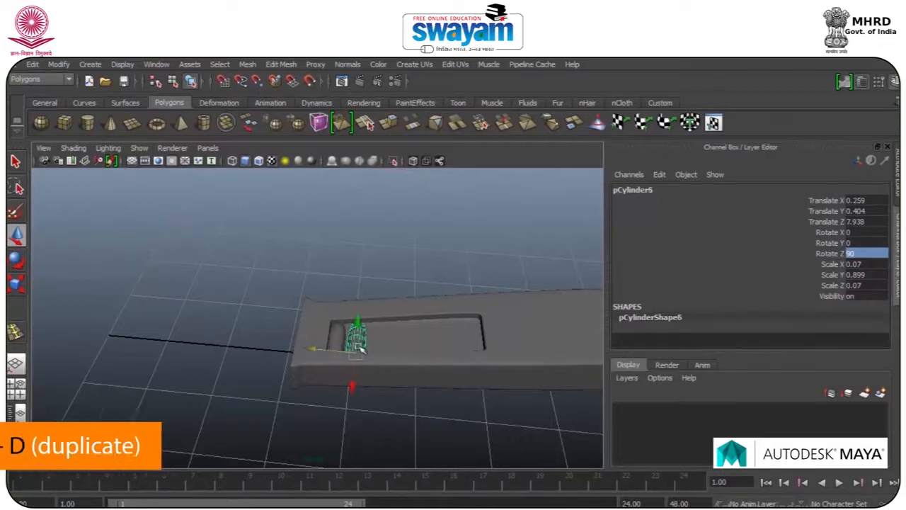
left_click_drag(344, 353, 348, 355)
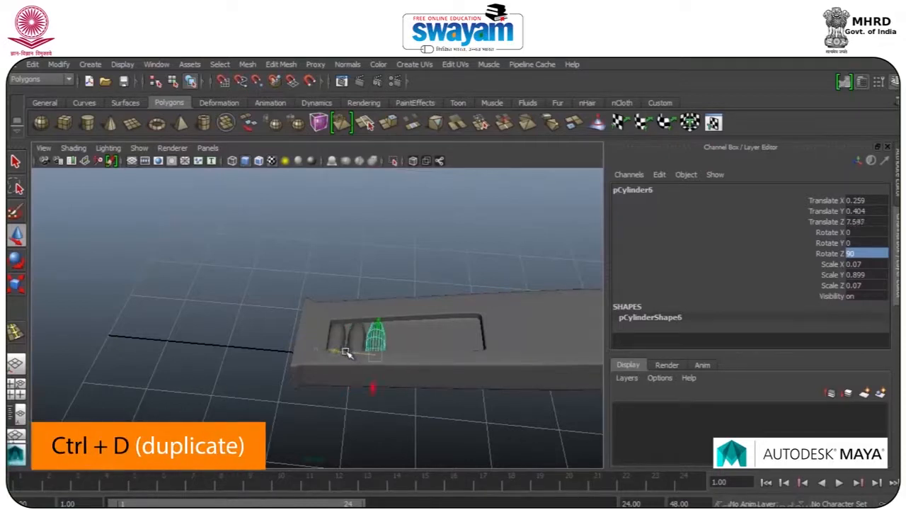
key("ctrl+d")
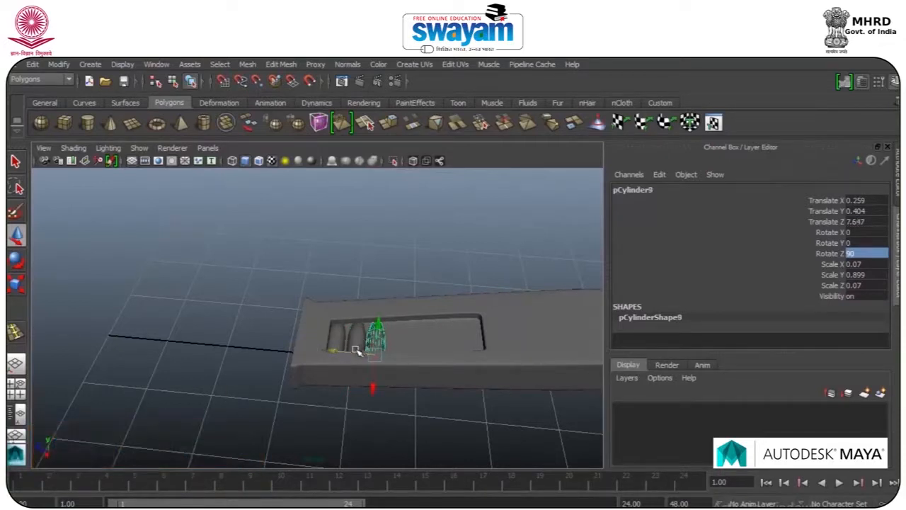
left_click_drag(343, 354, 363, 356)
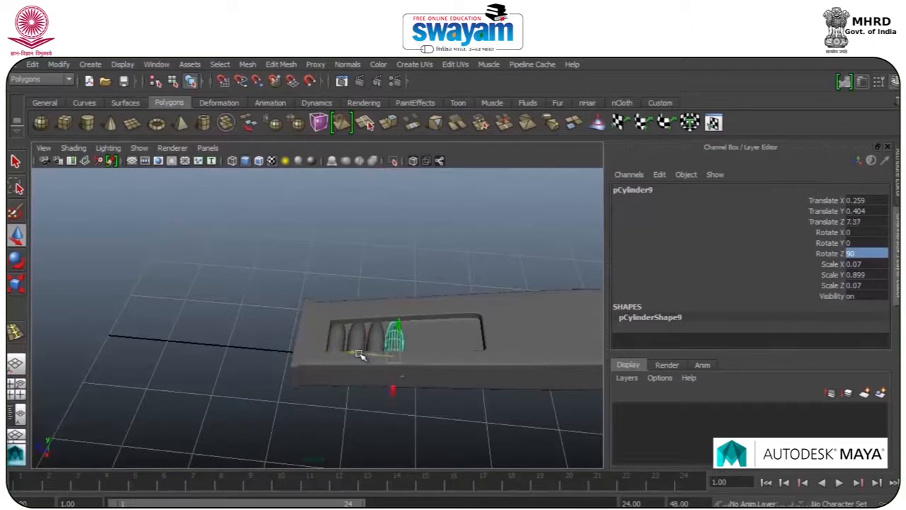
left_click_drag(374, 355, 364, 352)
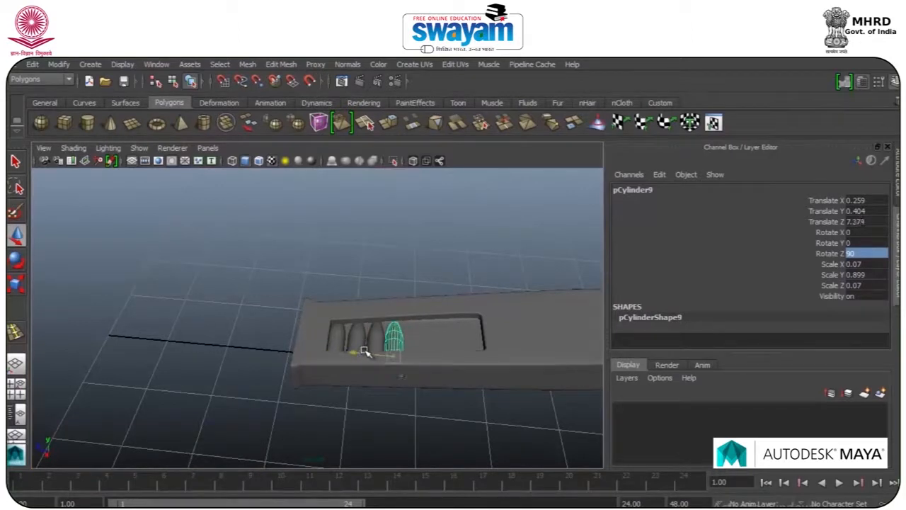
Duplicate the last bullet with the same spacing and repeat the copy to continue the row past the recess along the box
left_click_drag(459, 396, 377, 418, "alt")
middle_click_drag(360, 394, 372, 313, "alt")
left_click_drag(355, 367, 310, 337, "alt")
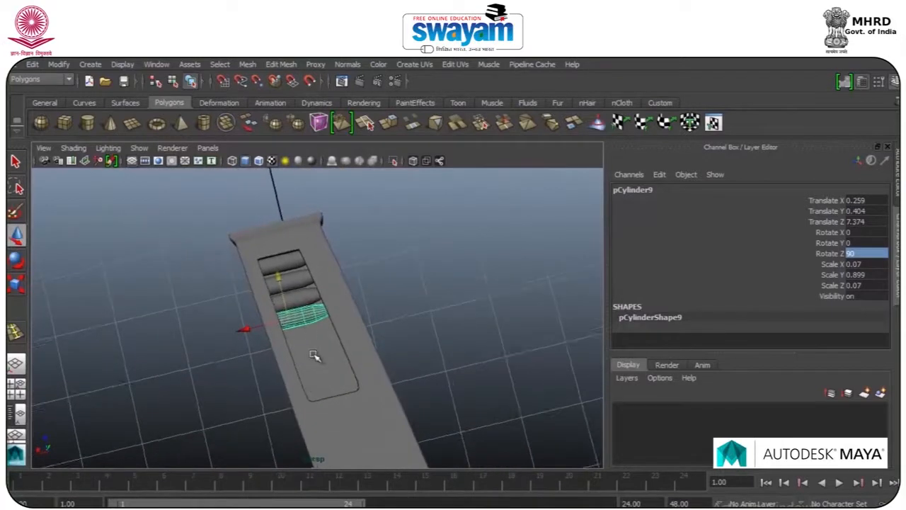
key("ctrl+d")
left_click_drag(281, 288, 288, 305)
key("ctrl+d")
left_click_drag(287, 311, 289, 319)
key("shift+d")
key("shift+d")
key("shift+d")
key("shift+d")
key("shift+d")
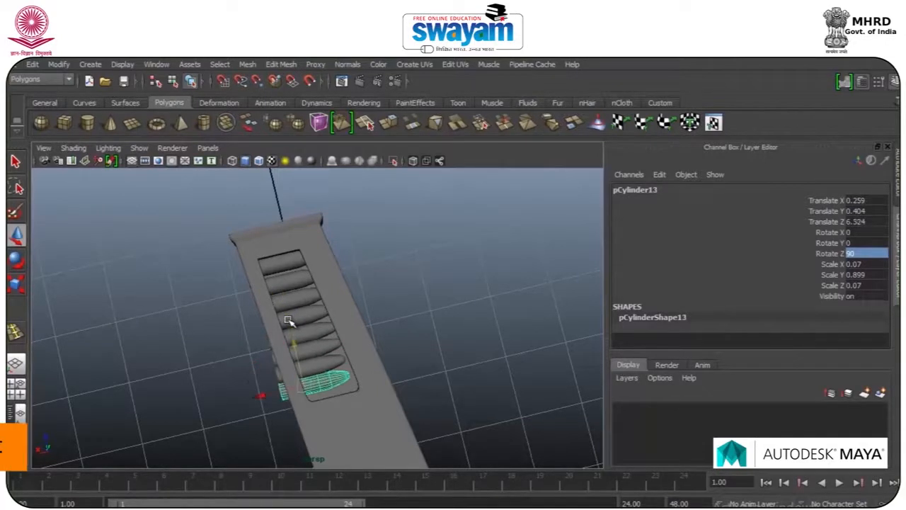
scroll(296, 320, "down", 5)
key("shift+d")
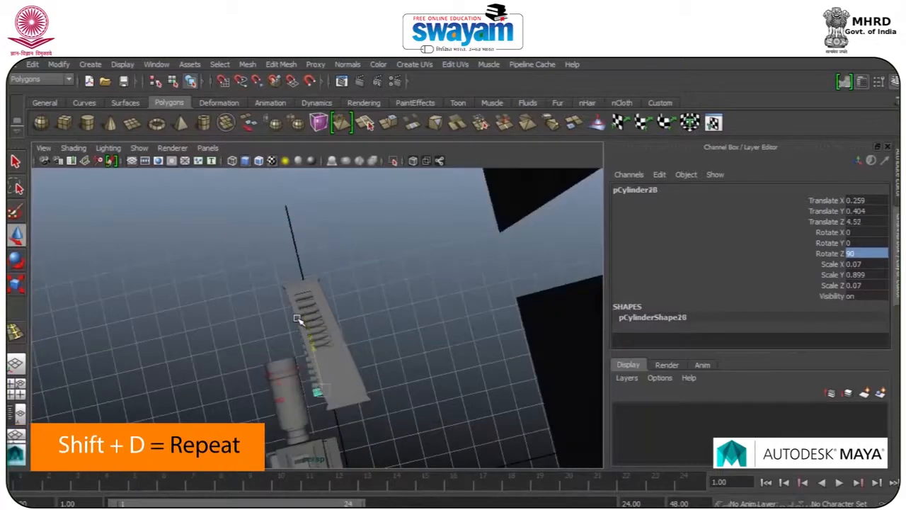
Move the recessed box sideways over the row of bullets, to about -0.28 in X
left_click(360, 352)
left_click(349, 357)
scroll(364, 370, "up", 5)
mouse_move(364, 372)
left_mouse_down("alt")
mouse_move(398, 344)
mouse_move(368, 367)
left_mouse_up("alt")
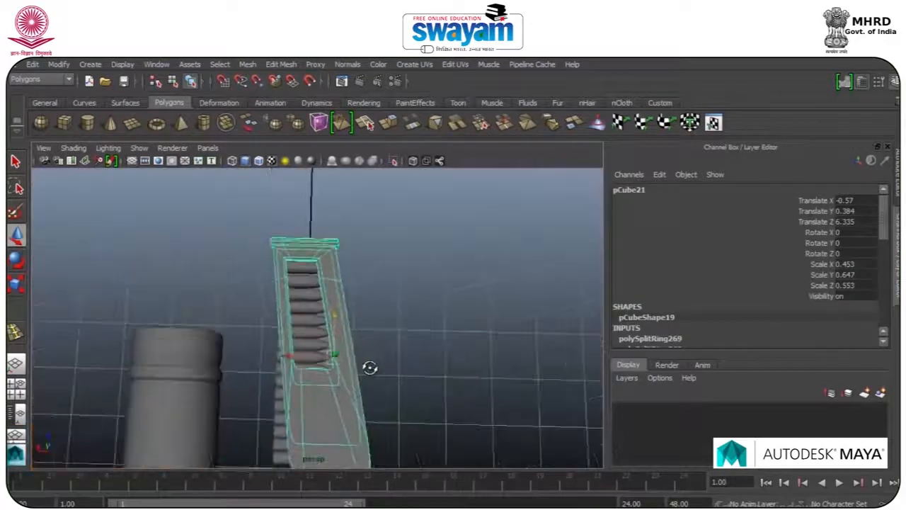
left_click(300, 365)
left_click(320, 402)
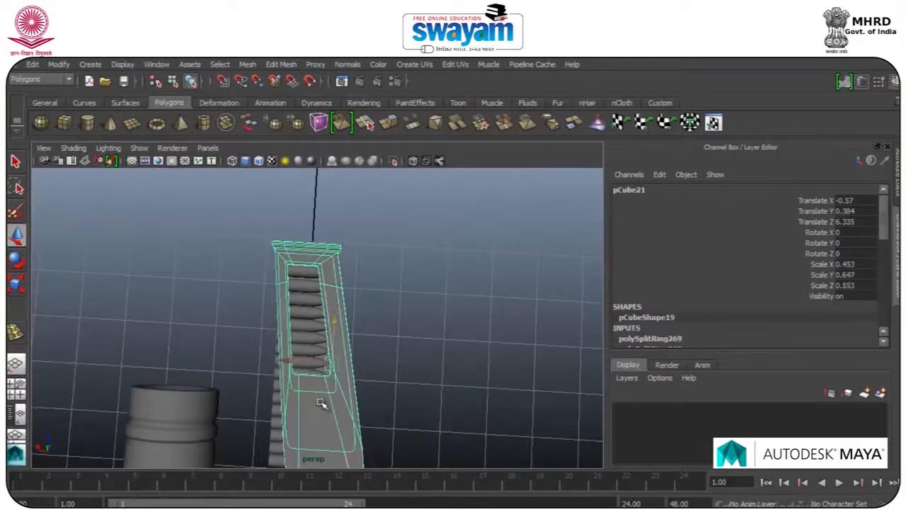
left_click(288, 359)
left_click(287, 380)
left_click_drag(287, 363, 277, 366)
Rotate the recessed box about -5.3 degrees around Y to align it with the bullets, and deselect it
key("e")
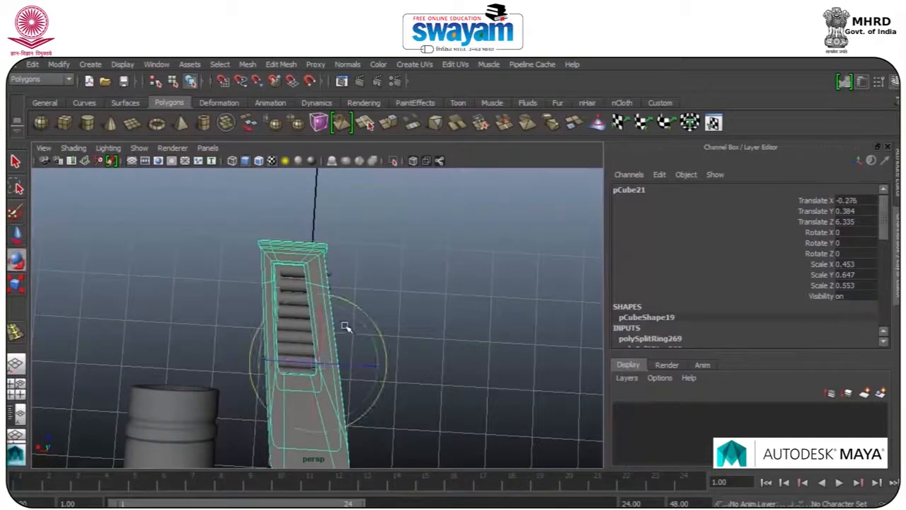
left_click_drag(363, 310, 558, 274)
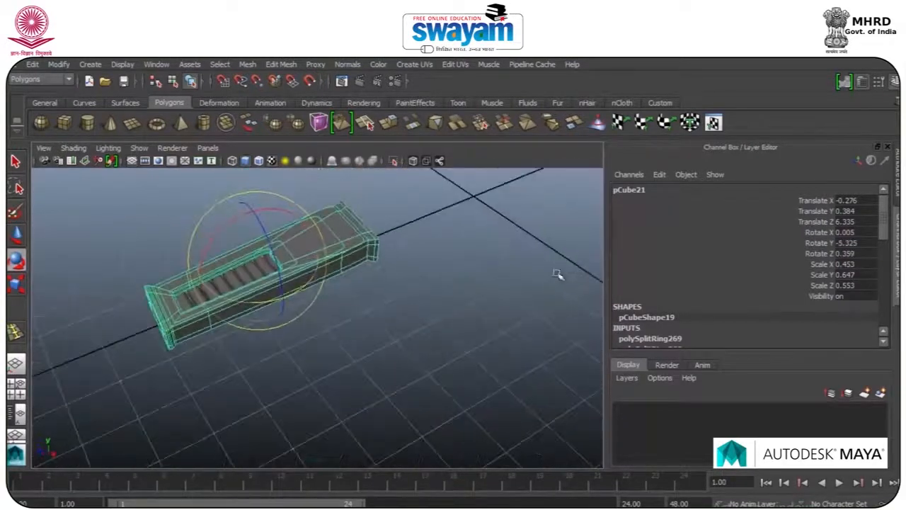
left_click(406, 301)
Select the box together with all the bullets and group them
left_click_drag(405, 300, 343, 254, "alt")
left_click_drag(352, 333, 203, 386)
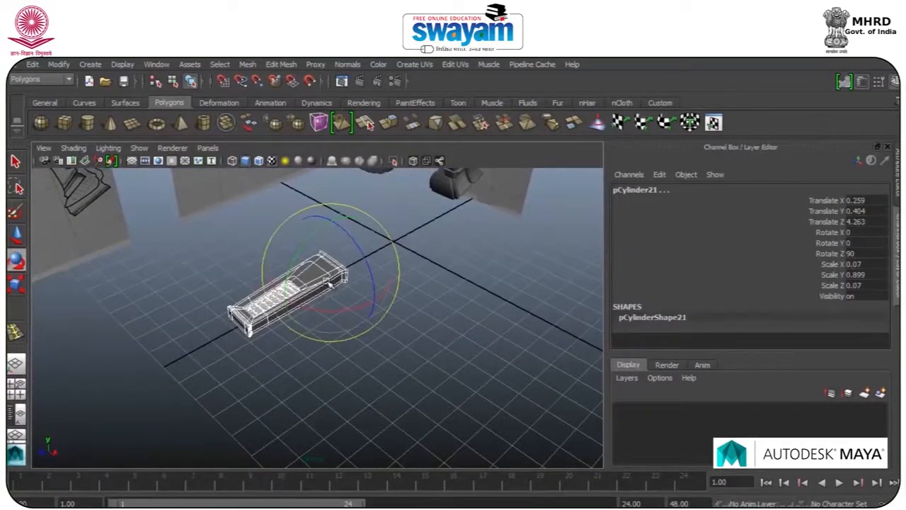
key("ctrl+g")
key("w")
scroll(330, 282, "down", 5)
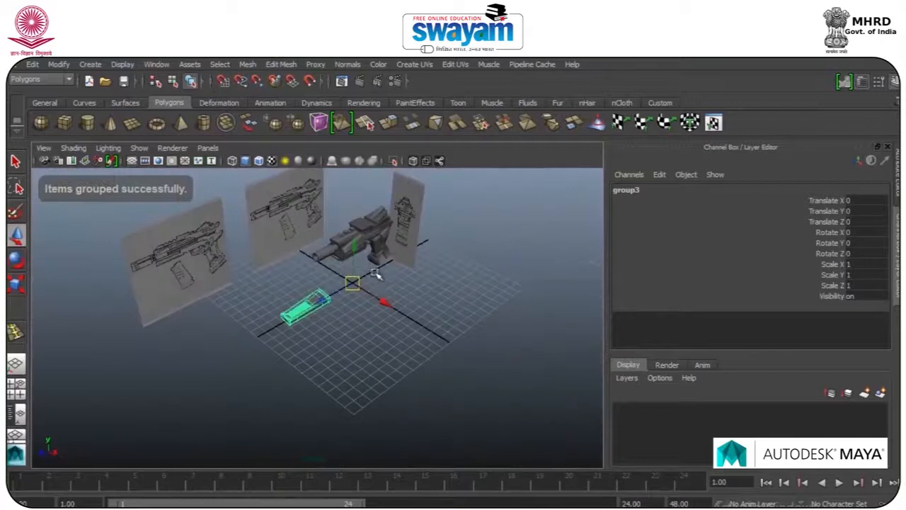
Rotate the magazine group to -90 in X and -90 in Y so it stands upright beside the gun
key("e")
left_click_drag(347, 275, 380, 211)
double_click(859, 232)
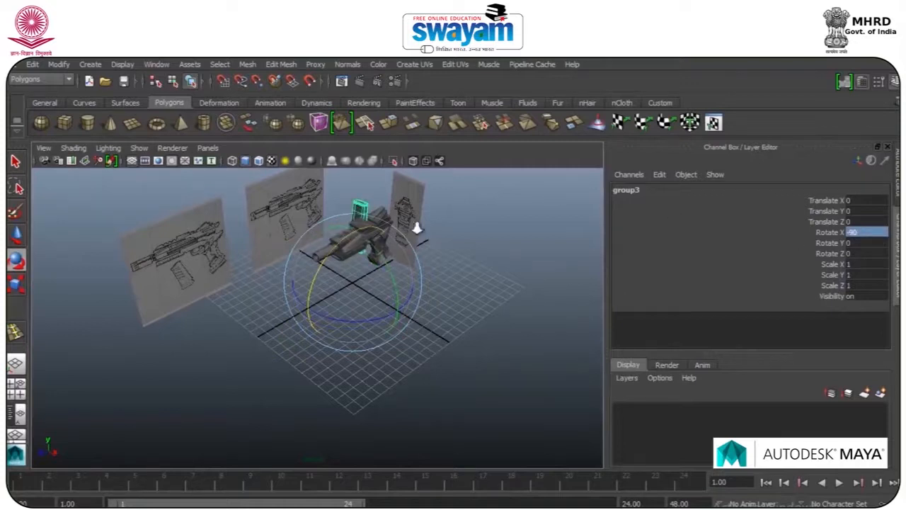
scroll(419, 277, "up", 5)
left_click_drag(301, 286, 347, 253, "alt")
middle_click_drag(407, 273, 404, 411, "alt")
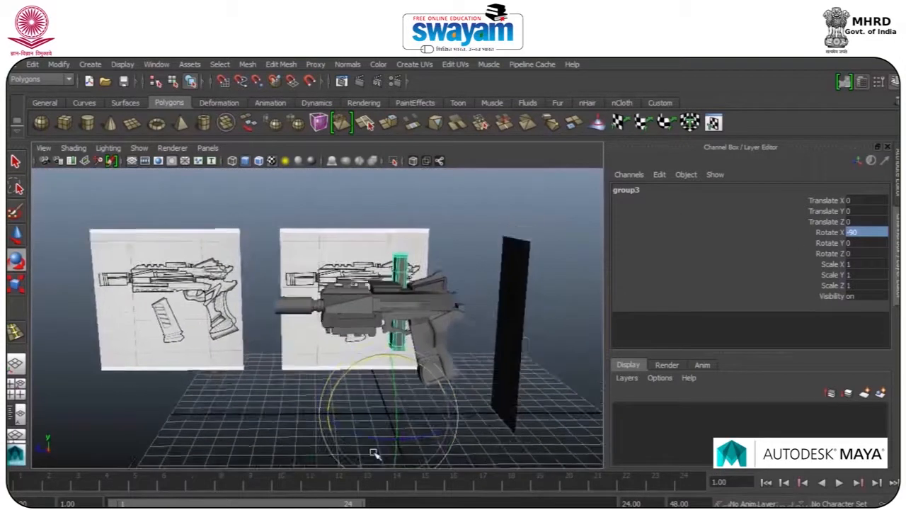
left_click_drag(375, 439, 303, 416)
key("Tab")
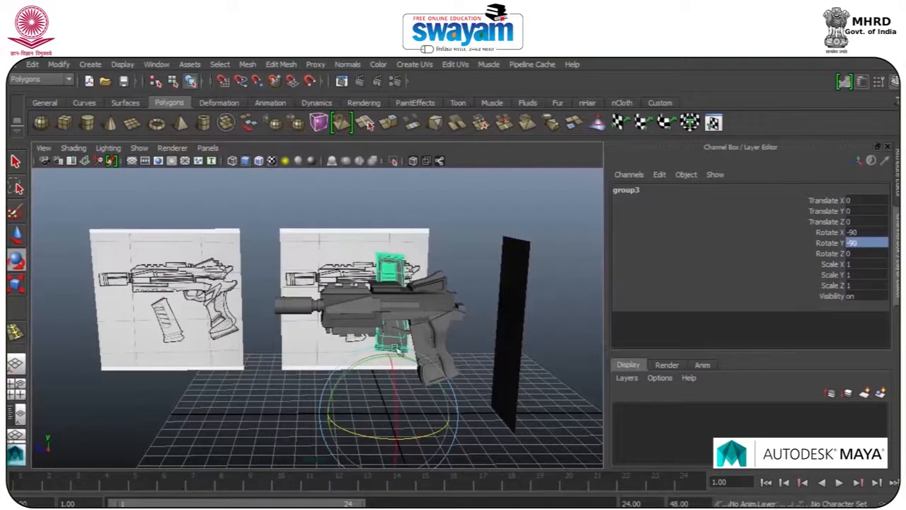
Lower the magazine group to about -3.94 in Y and scale it uniformly to 0.7
key("w")
left_click_drag(388, 378, 409, 430)
left_click_drag(420, 398, 345, 422, "alt")
scroll(395, 407, "up", 3)
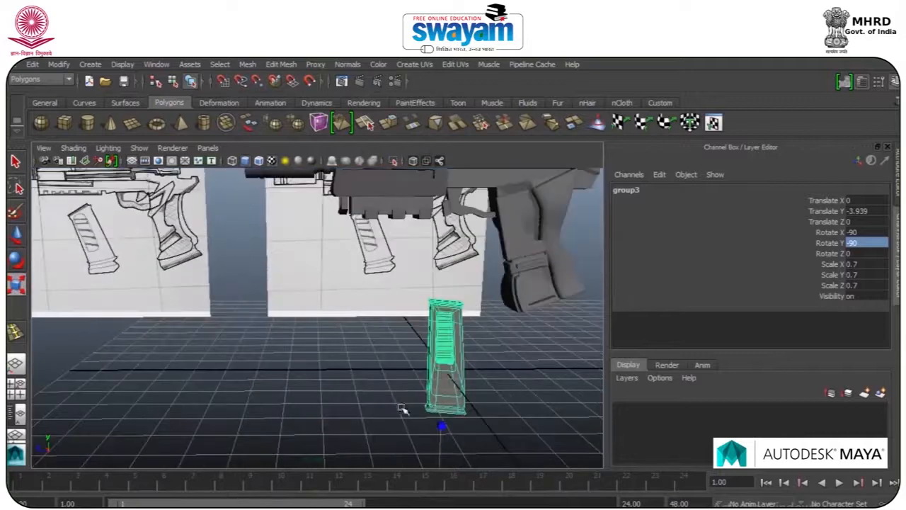
Tilt the magazine group to about -78.3 in Rotate Y, raise it to about -1.44 in Y, and frame it in the side view
key("e")
scroll(392, 394, "down", 3)
left_click_drag(368, 364, 390, 338)
key("w")
key("space")
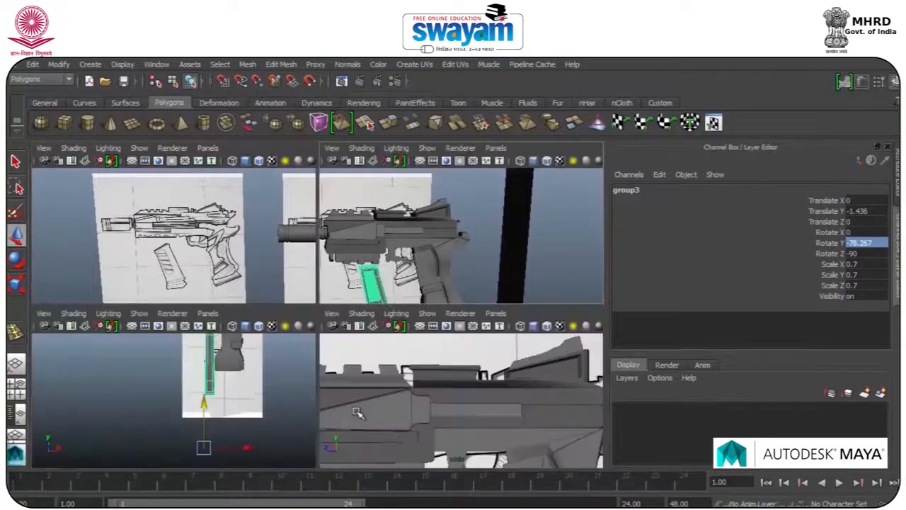
key("space")
key("space")
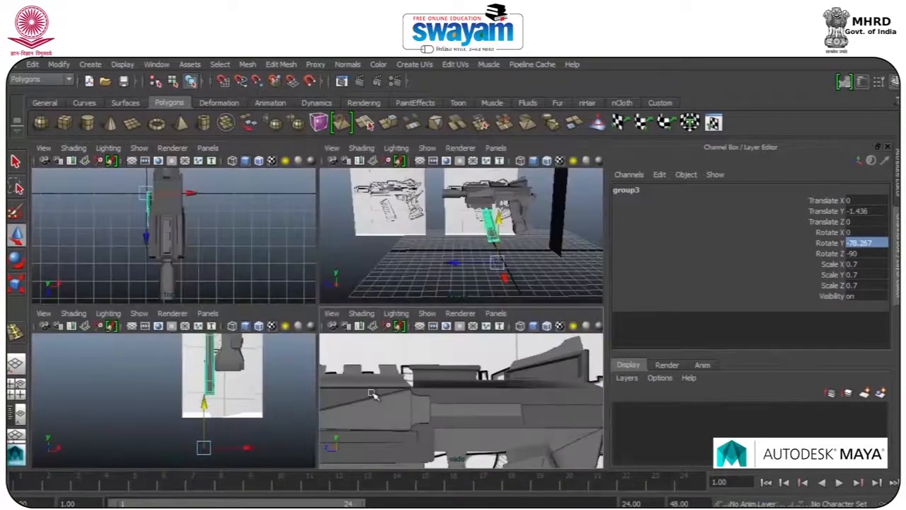
key("space")
middle_click_drag(382, 399, 457, 206, "alt")
scroll(377, 311, "down", 5)
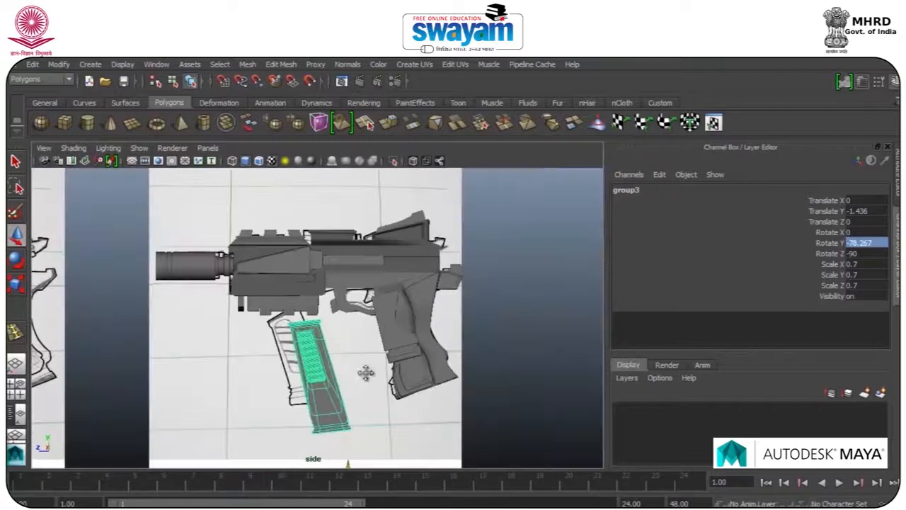
Select the bottom vertices of the magazine box and move them upward to shorten it towards the reference drawing's length
middle_click_drag(364, 376, 363, 341, "alt")
scroll(355, 354, "up", 2)
left_click(349, 378)
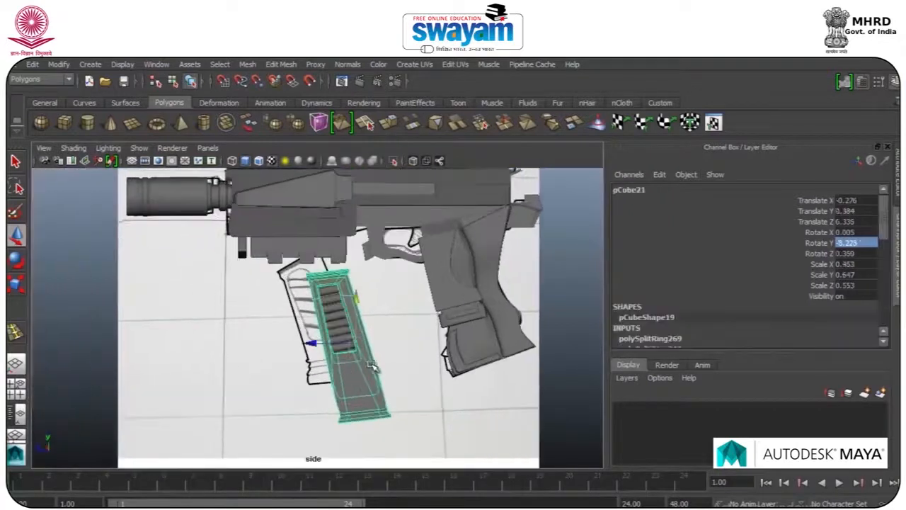
right_click_drag(375, 373, 317, 253)
left_click_drag(400, 452, 455, 464)
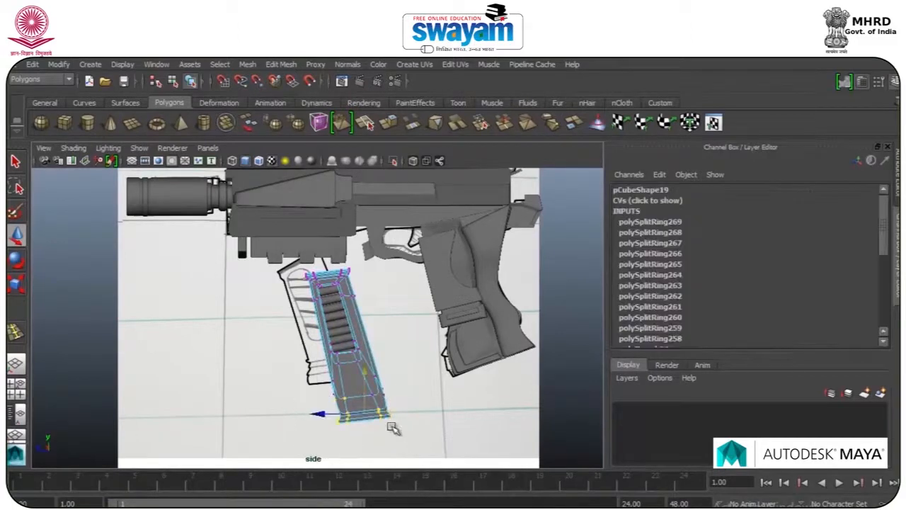
scroll(394, 427, "up", 4)
middle_click_drag(443, 435, 410, 373, "alt")
left_click_drag(281, 401, 512, 476)
key("1")
left_click_drag(322, 383, 528, 471)
left_click_drag(368, 415, 357, 383)
Return to object mode and delete the bullets that stick out below the shortened magazine
right_click_drag(351, 255, 410, 234)
left_click(333, 396)
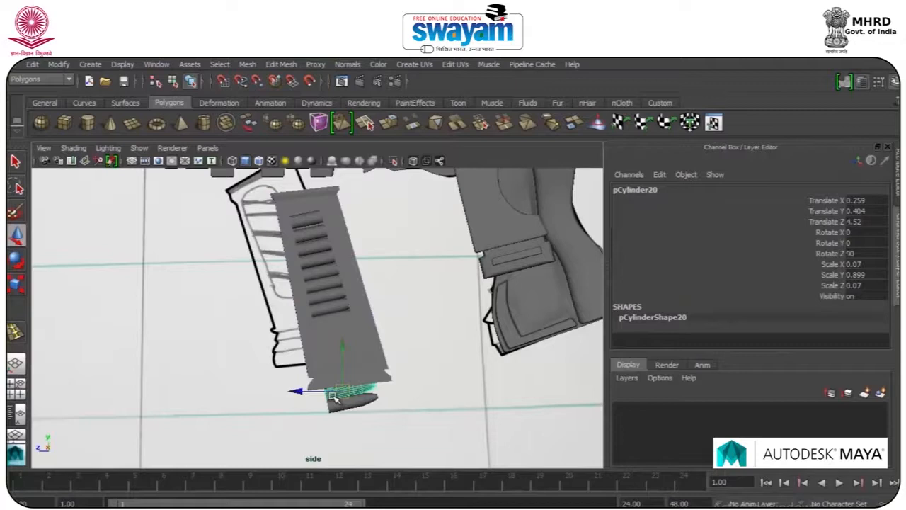
left_click(332, 394)
key("space")
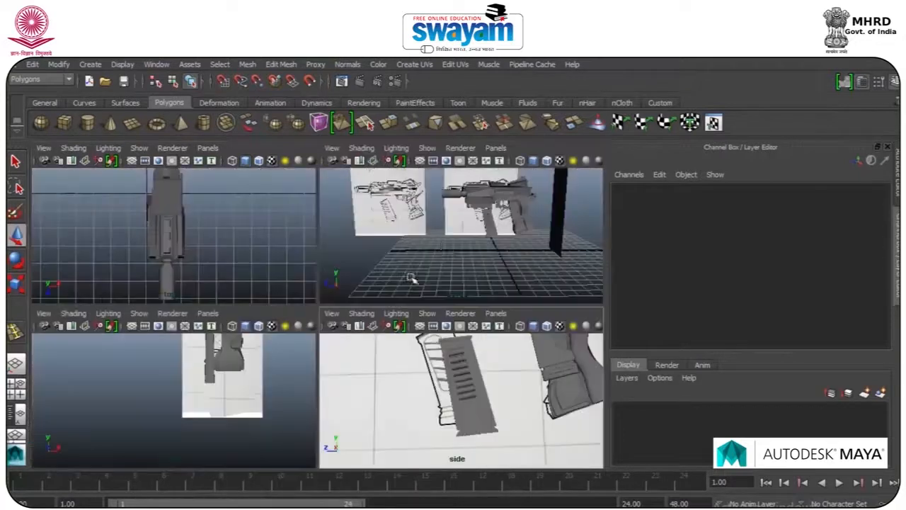
key("space")
left_click_drag(427, 285, 391, 267, "alt")
right_click_drag(359, 347, 461, 291, "alt")
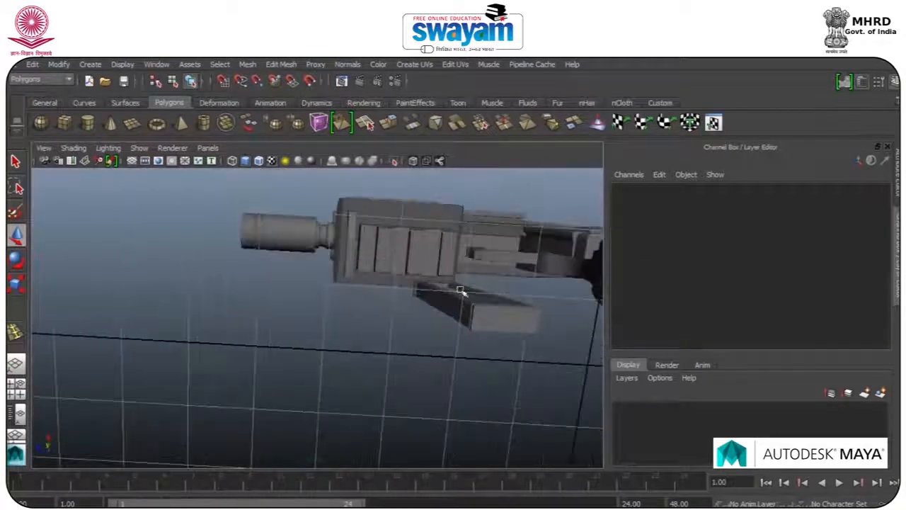
left_click_drag(461, 291, 536, 330, "alt")
left_click(542, 318)
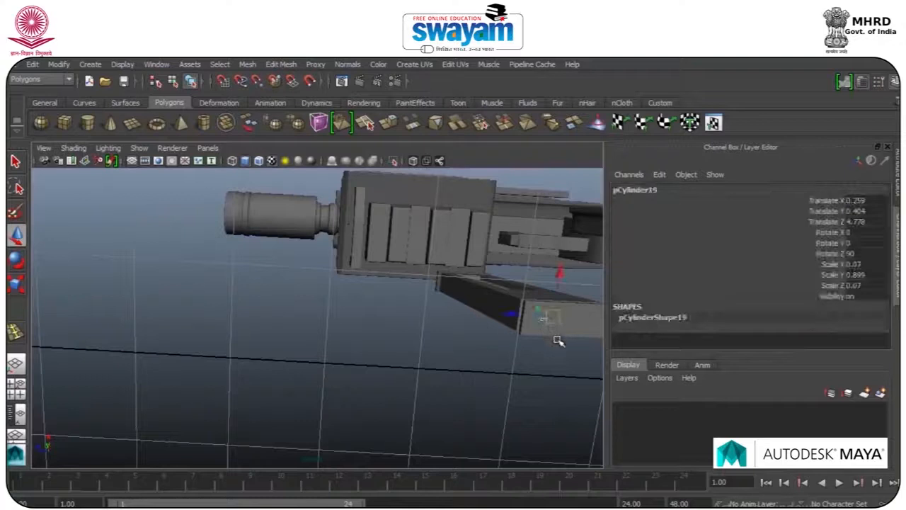
left_click(559, 342)
left_click_drag(152, 389, 303, 301, "alt")
left_click(306, 285)
right_click_drag(305, 249, 309, 278)
left_click_drag(309, 279, 345, 274, "alt")
left_click_drag(206, 213, 331, 348, "alt")
left_click(291, 289)
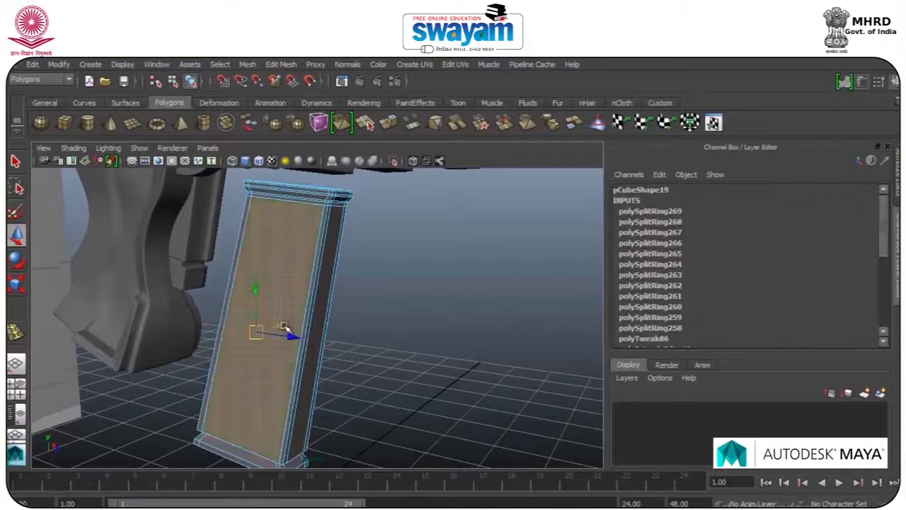
left_click_drag(289, 334, 384, 323, "alt")
right_click_drag(385, 323, 368, 344)
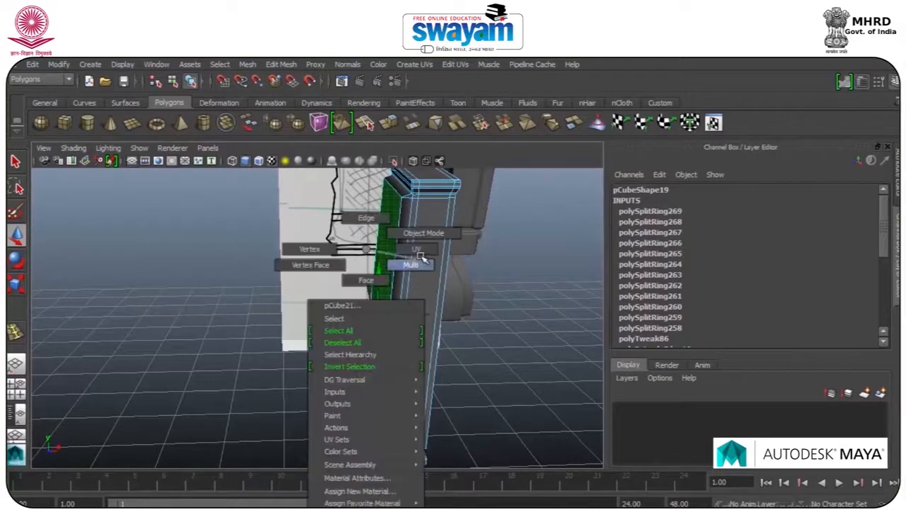
right_click_drag(423, 260, 424, 262)
left_click(409, 307)
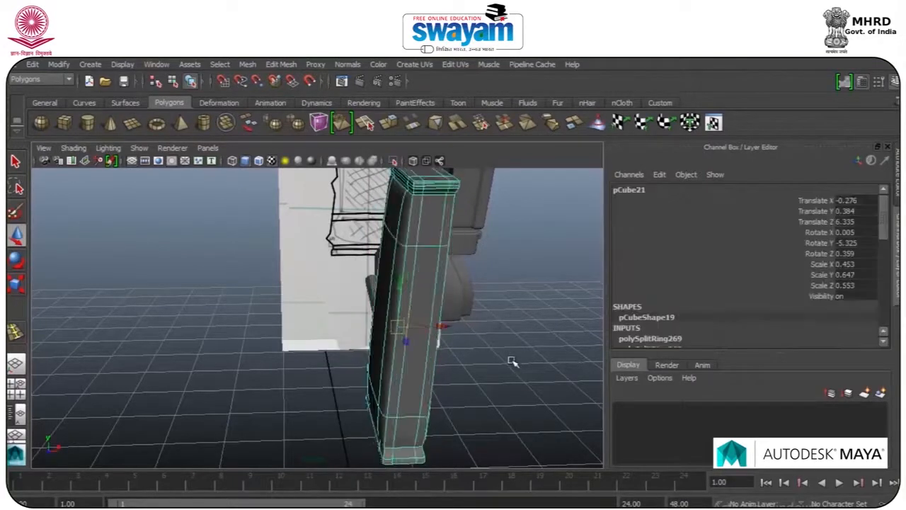
left_click(511, 362)
Select the magazine box with its bullets, move them sideways clear of the gun, and group them
scroll(511, 362, "down", 2)
left_click_drag(511, 362, 397, 375, "alt")
scroll(342, 362, "down", 5)
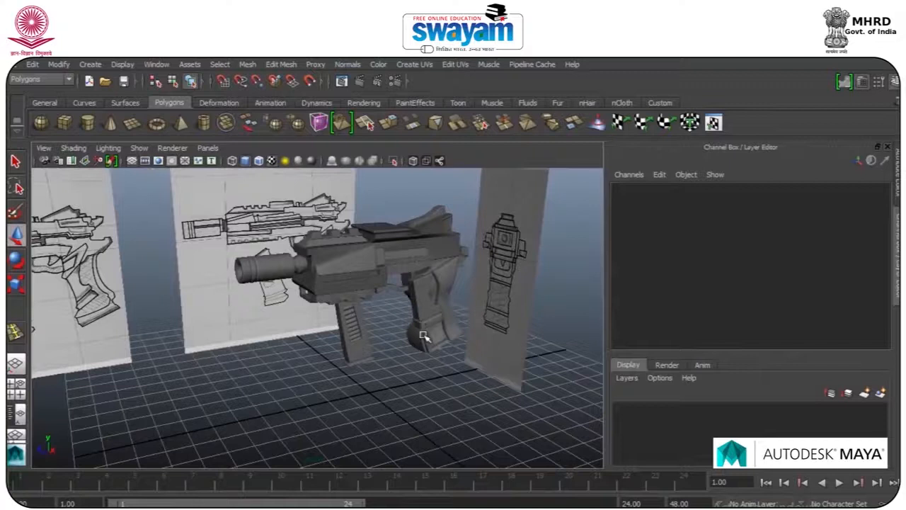
left_click_drag(423, 335, 366, 304, "alt")
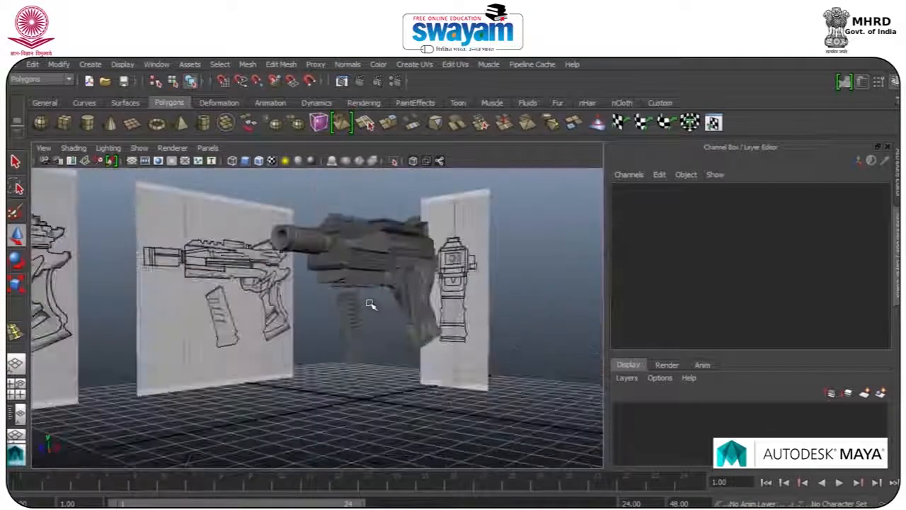
left_click(353, 347)
left_click_drag(360, 371, 381, 358, "alt")
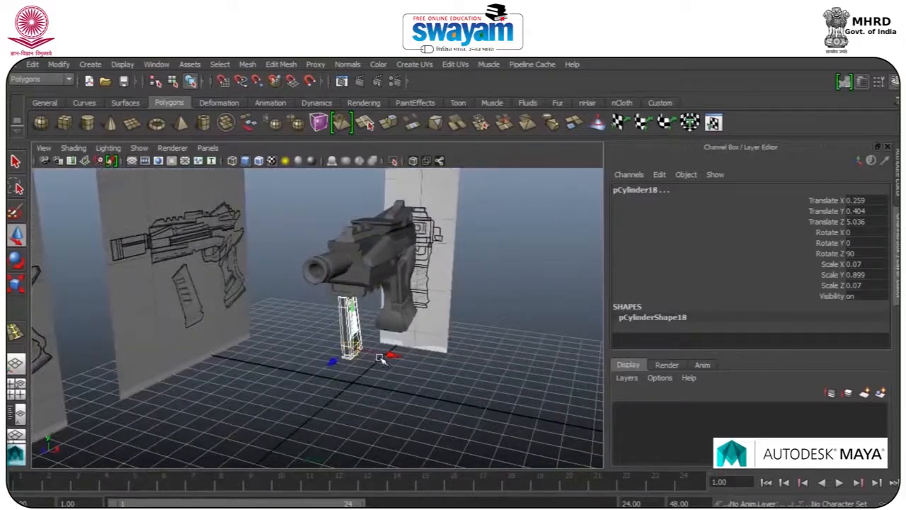
middle_click_drag(469, 379, 538, 396)
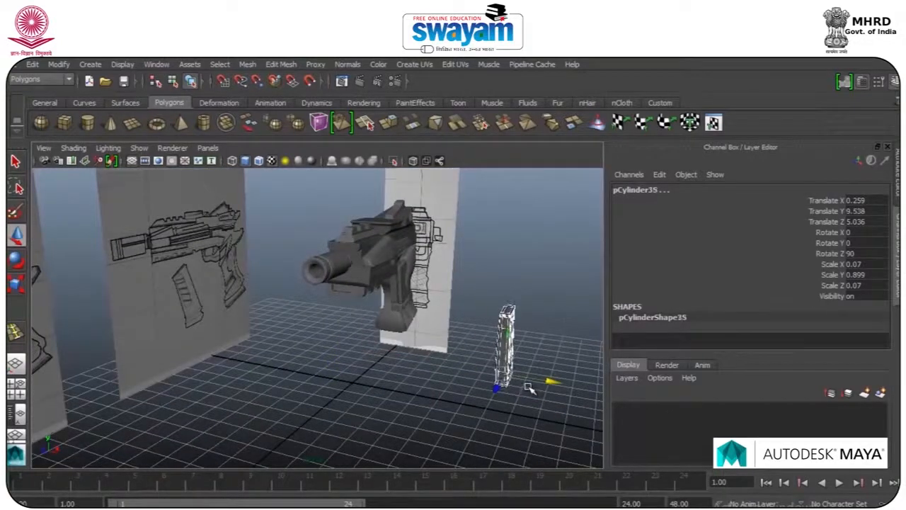
key("ctrl+g")
Mirror the upper side panel of the grip to its opposite side with Duplicate Special as an instance, scale Y -1
left_click_drag(368, 311, 441, 371, "alt")
left_click(446, 371)
key("f")
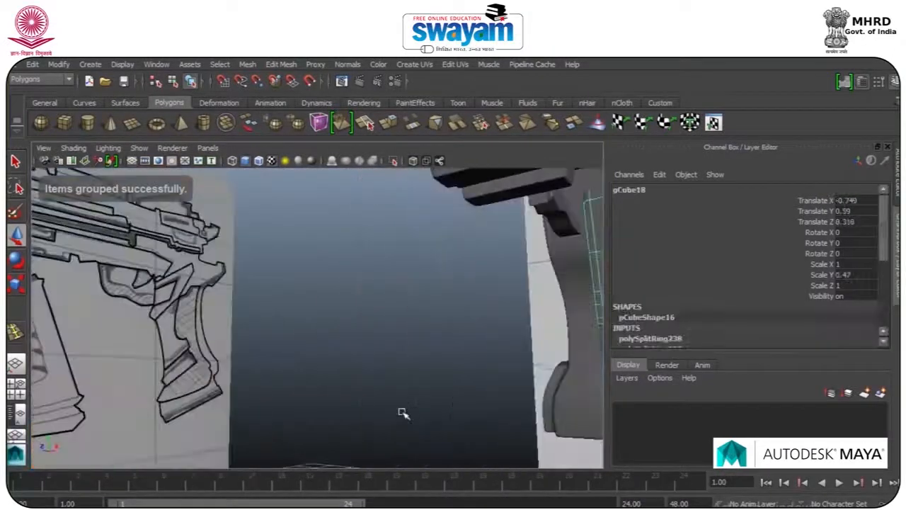
middle_click_drag(407, 359, 198, 372, "alt")
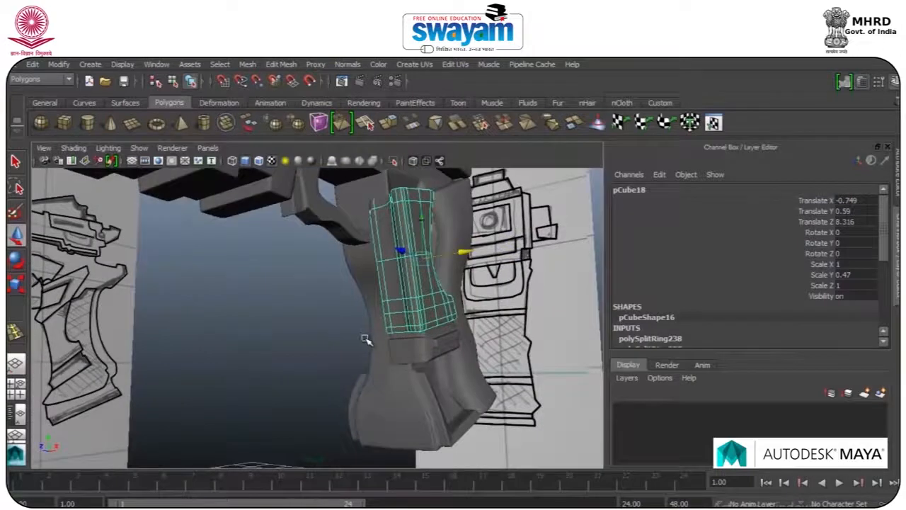
left_click_drag(365, 339, 420, 341, "alt")
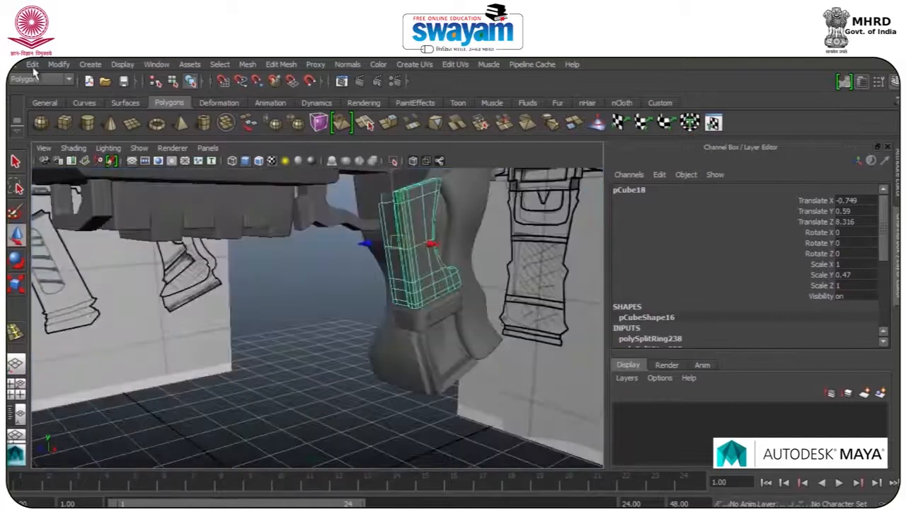
left_click(32, 63)
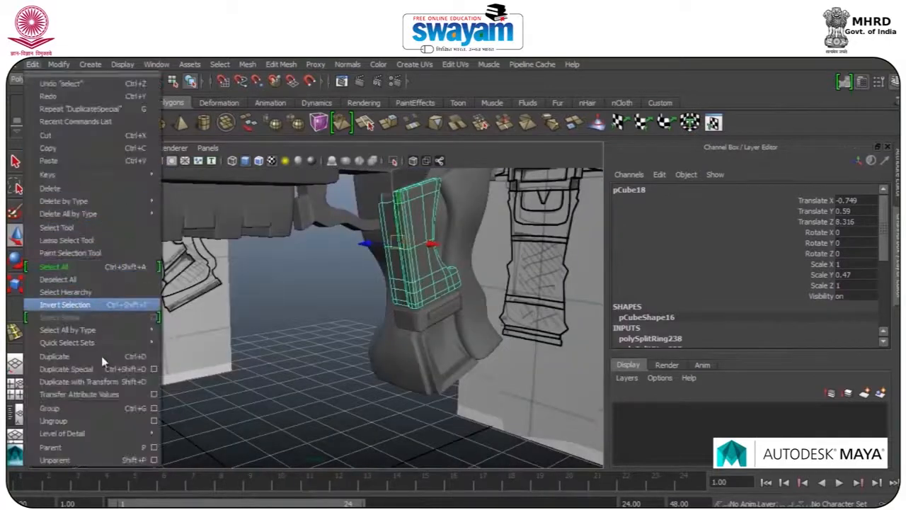
left_click(153, 370)
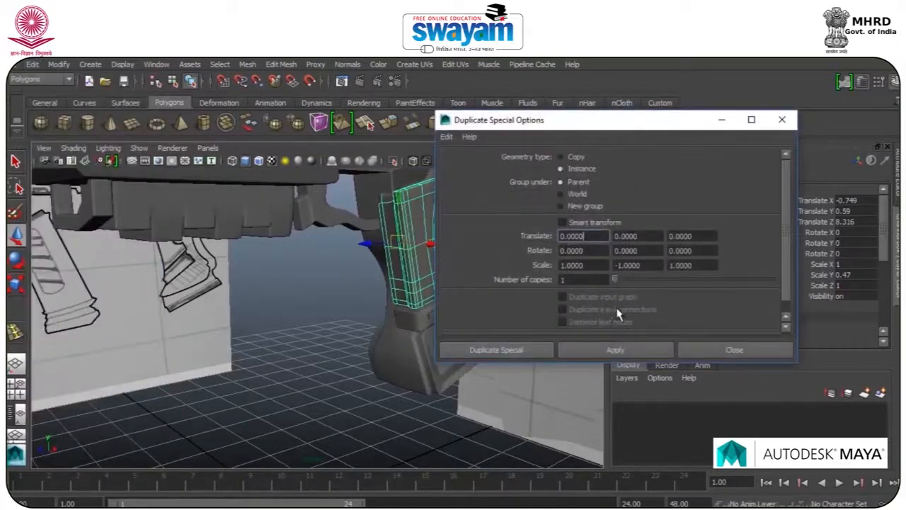
left_click(615, 356)
left_click(326, 383)
left_click_drag(327, 384, 388, 364, "alt")
Mirror the small block below the grip's side panel to the opposite side with the same Duplicate Special settings
left_click(326, 338)
left_click_drag(326, 348, 328, 364, "alt")
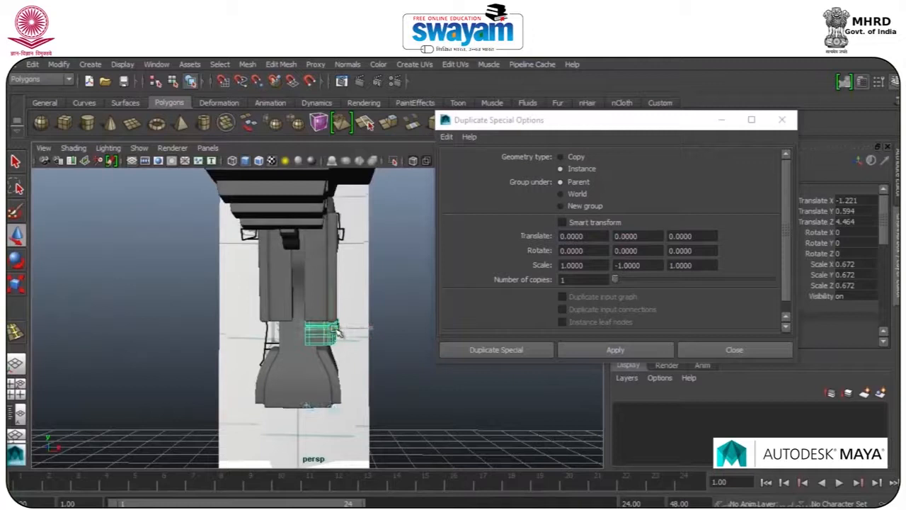
left_click(506, 391)
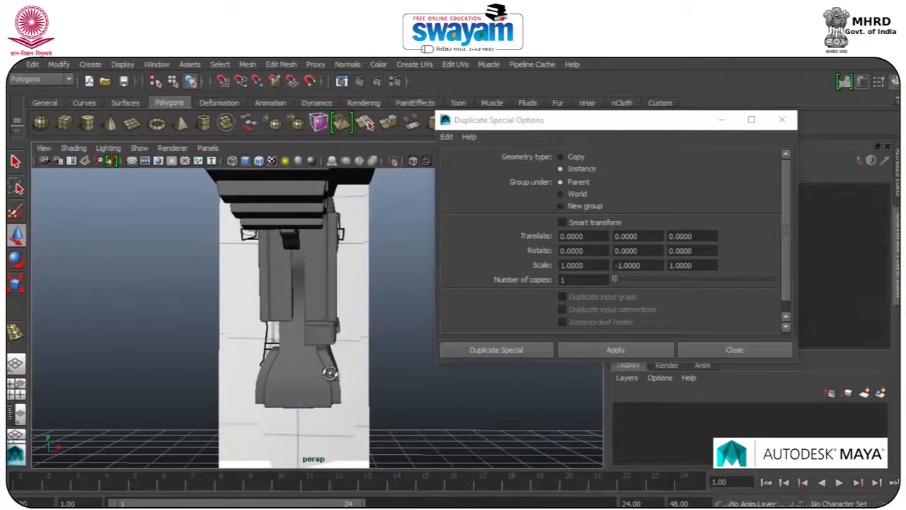
left_click_drag(404, 360, 331, 374, "alt")
left_click(353, 327)
left_click(589, 351)
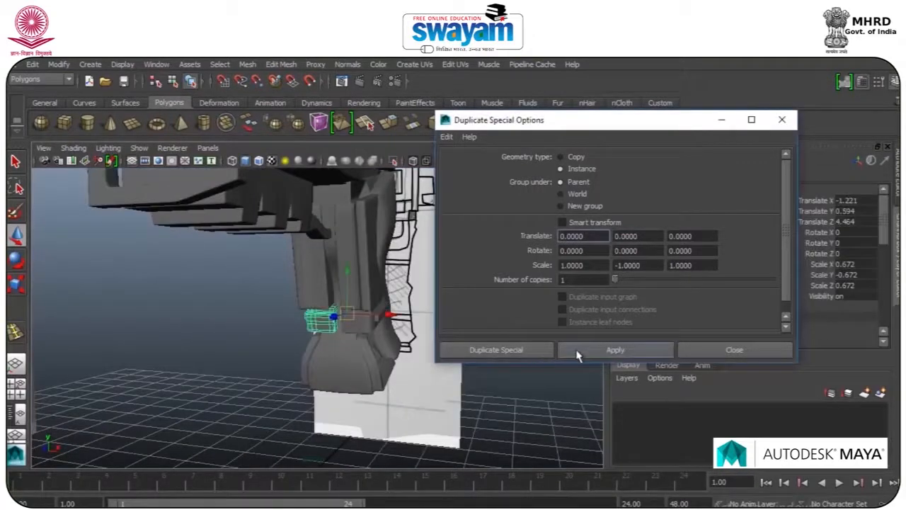
left_click(386, 394)
left_click_drag(386, 393, 263, 417, "alt")
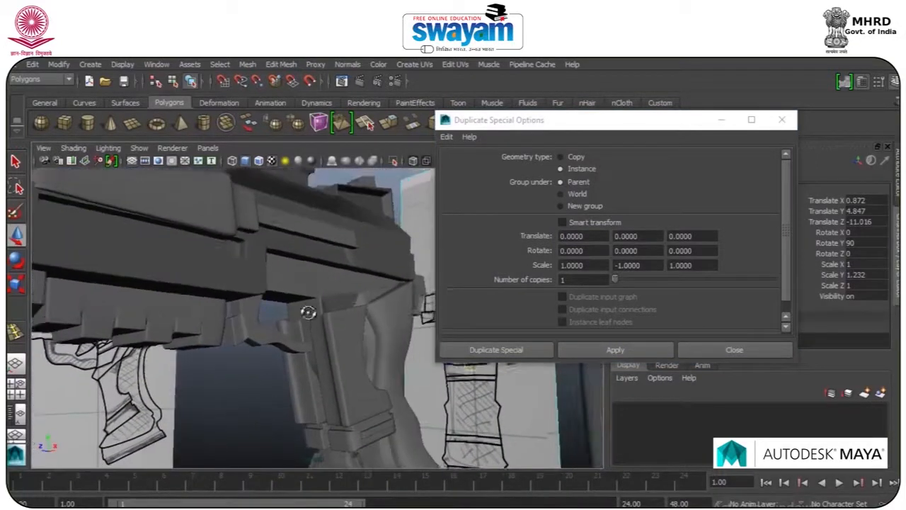
Mirror the tapered side piece of the front body to the opposite side with Duplicate Special, using an instance with scale X -1 and Y 1
left_click_drag(308, 313, 297, 318, "alt")
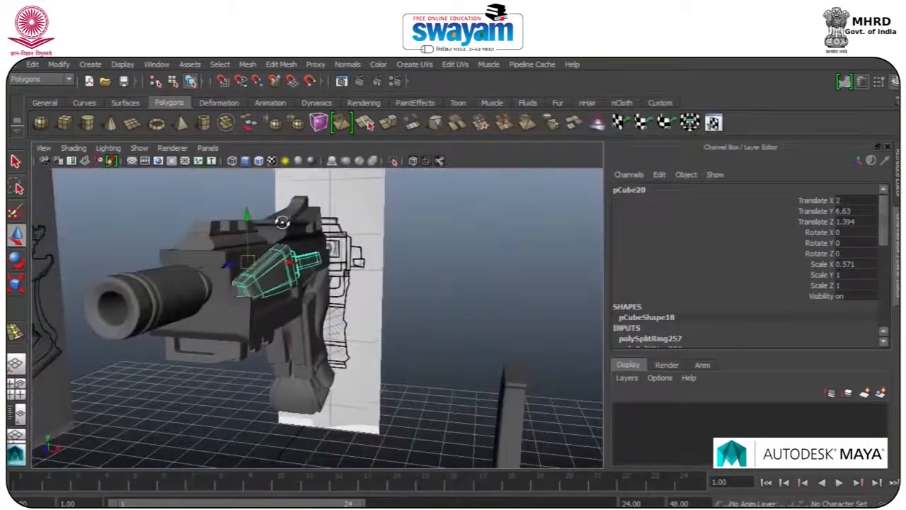
left_click_drag(269, 284, 289, 303, "alt")
left_click(33, 64)
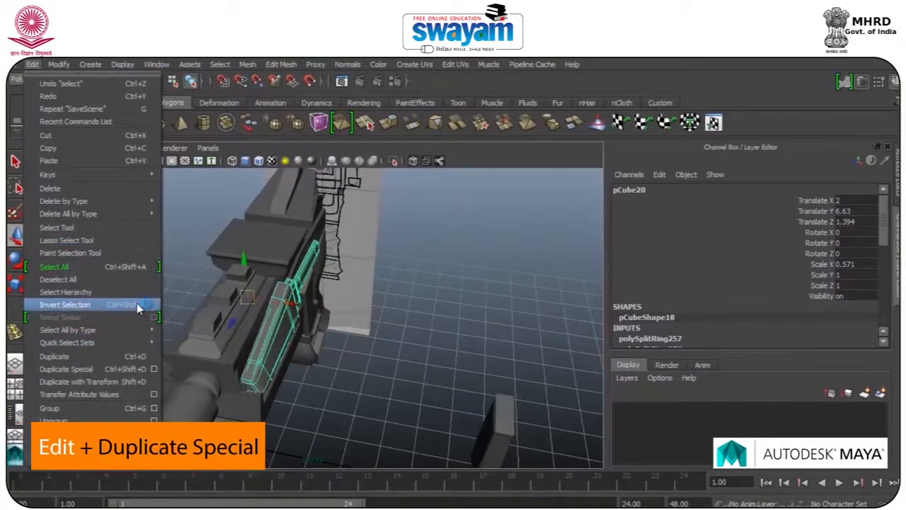
left_click(166, 369)
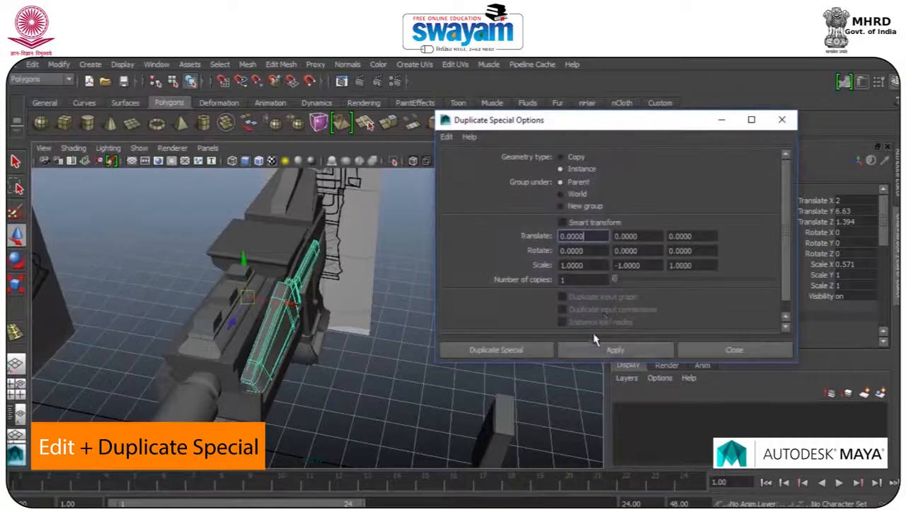
left_click(620, 264)
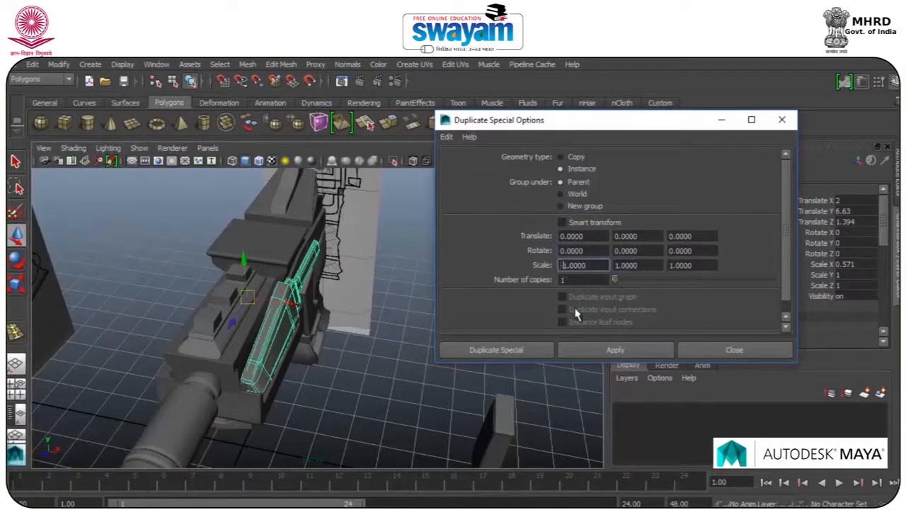
left_click(592, 351)
left_click_drag(244, 350, 397, 333, "alt")
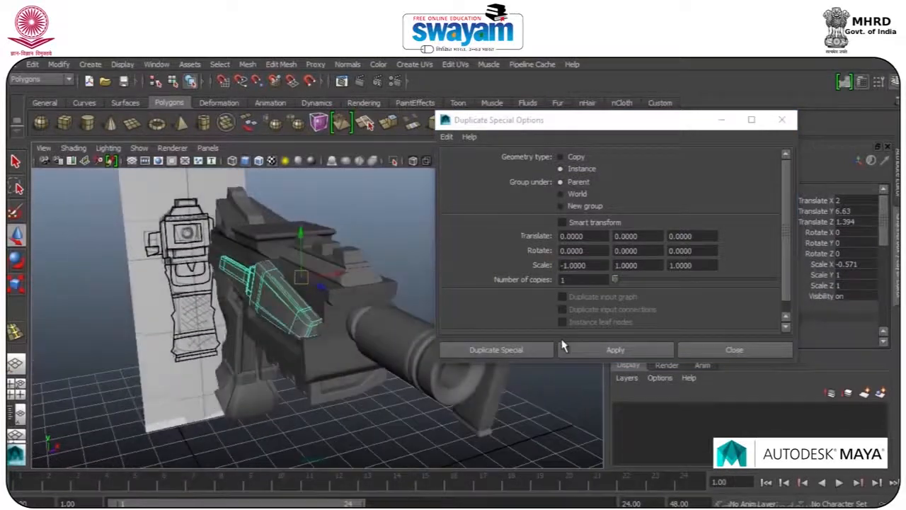
left_click(602, 354)
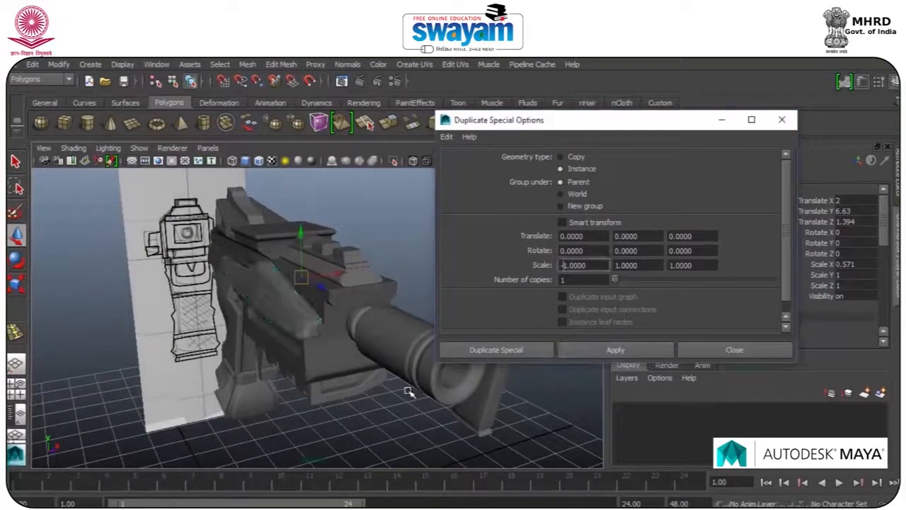
left_click(716, 354)
Deselect the side piece and examine the whole gun and the separate magazine from several sides
left_click_drag(496, 358, 248, 333, "alt")
left_click(401, 347)
scroll(401, 346, "down", 5)
scroll(354, 330, "up", 4)
left_click_drag(354, 330, 442, 327, "alt")
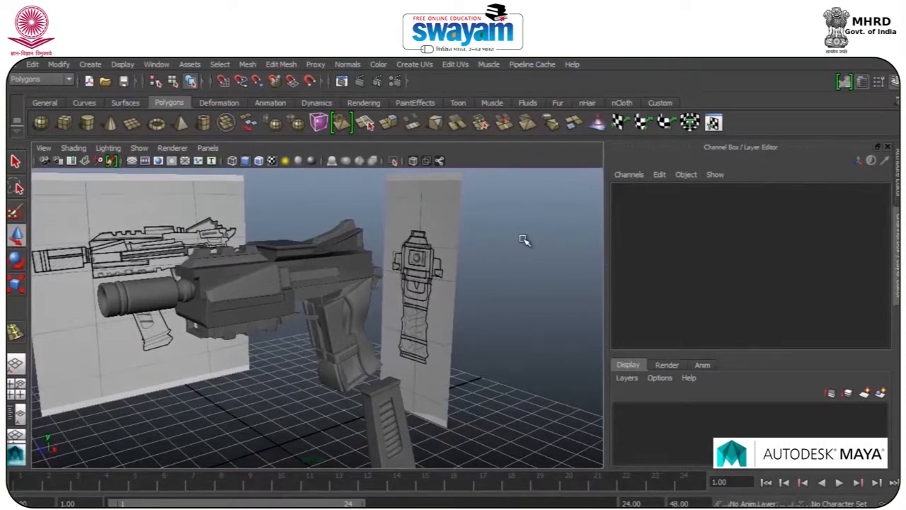
left_click_drag(449, 257, 394, 294, "alt")
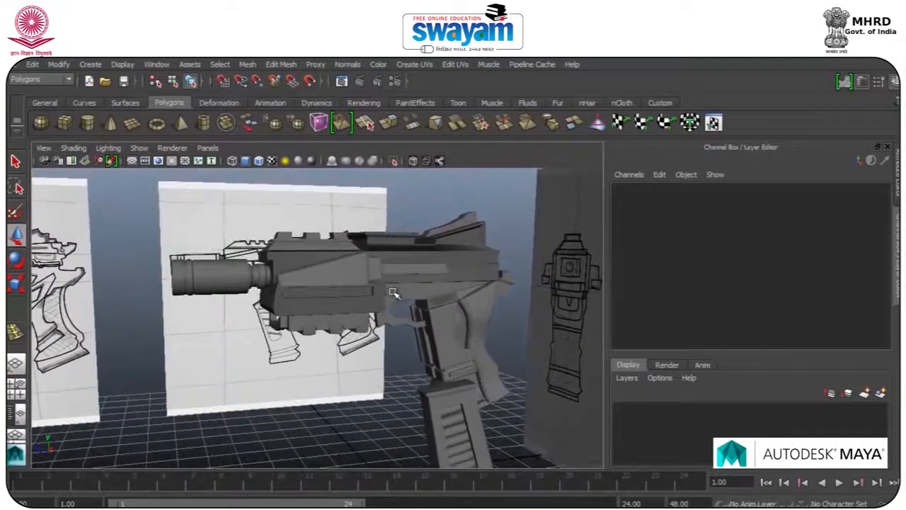